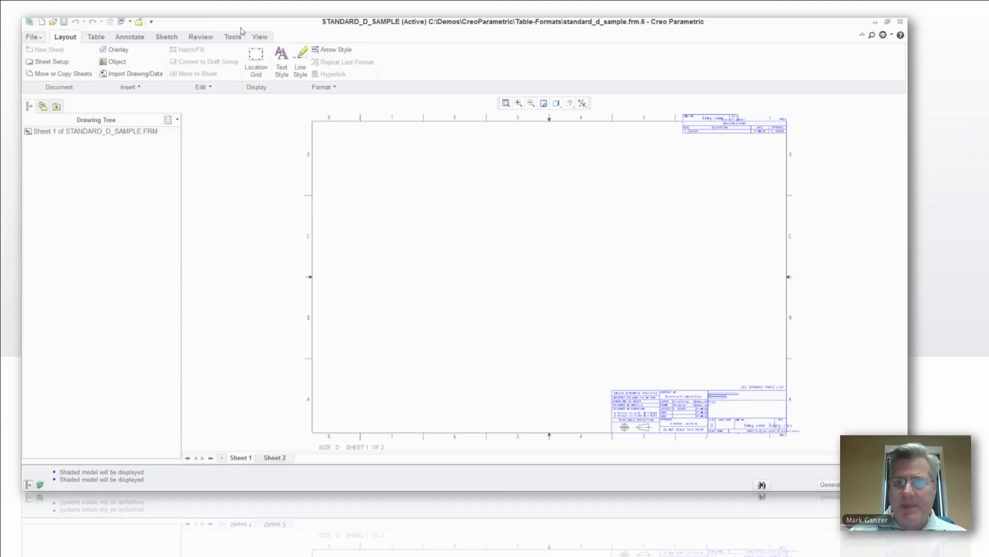
Examine the title block of the STANDARD_D_SAMPLE format, including its drawing number and revision cells.
{"action": "scroll", "coordinate": [838, 443], "scroll_direction": "up", "scroll_amount": 5}
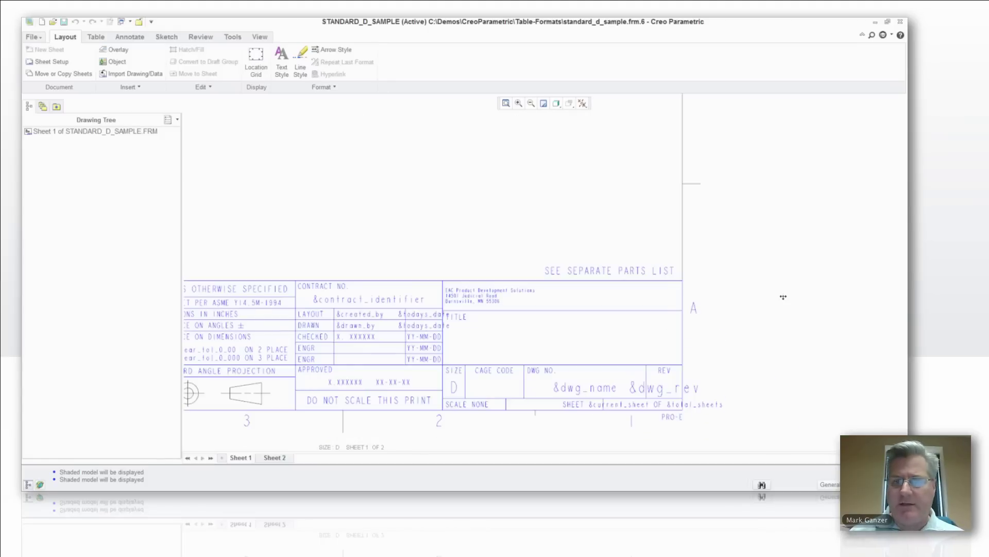
{"action": "middle_click_drag", "start_coordinate": [782, 305], "coordinate": [861, 241]}
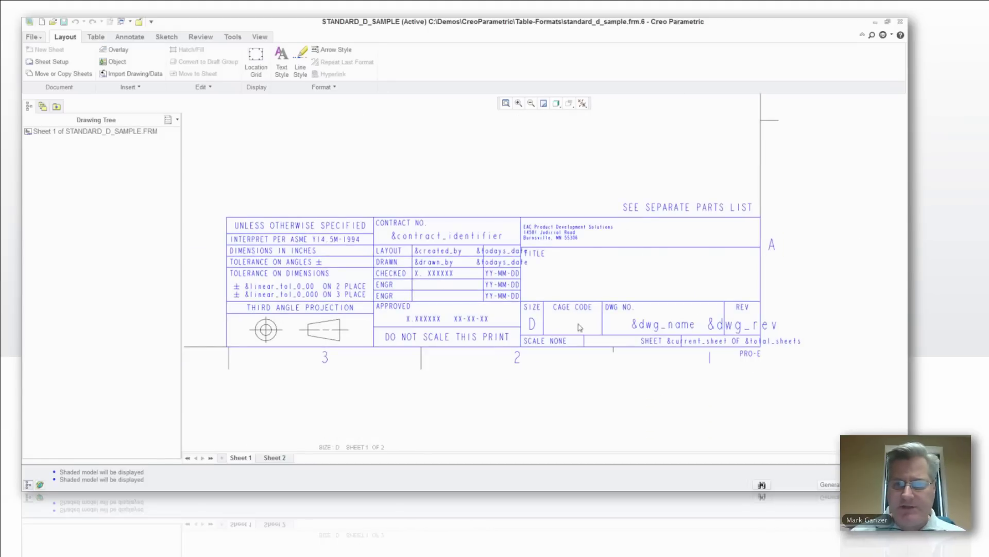
{"action": "left_click", "coordinate": [675, 328]}
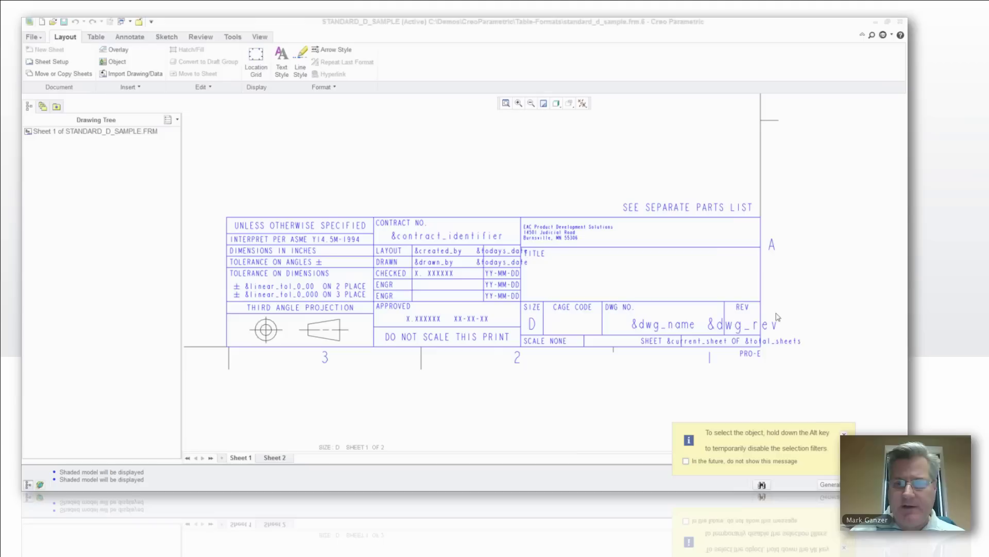
{"action": "left_click", "coordinate": [94, 37]}
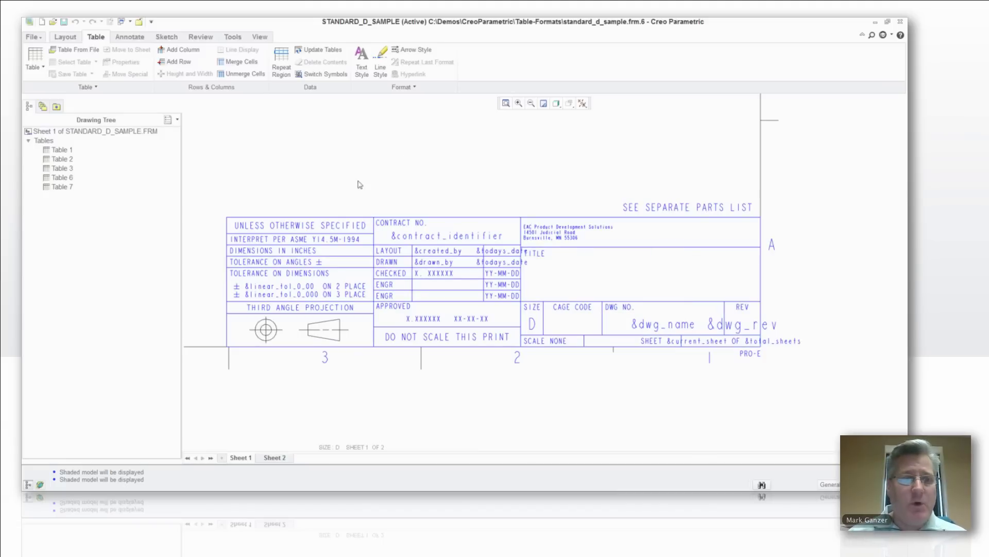
Switch to the C.FRM format and inspect the lines of its empty title block.
{"action": "left_click", "coordinate": [130, 22]}
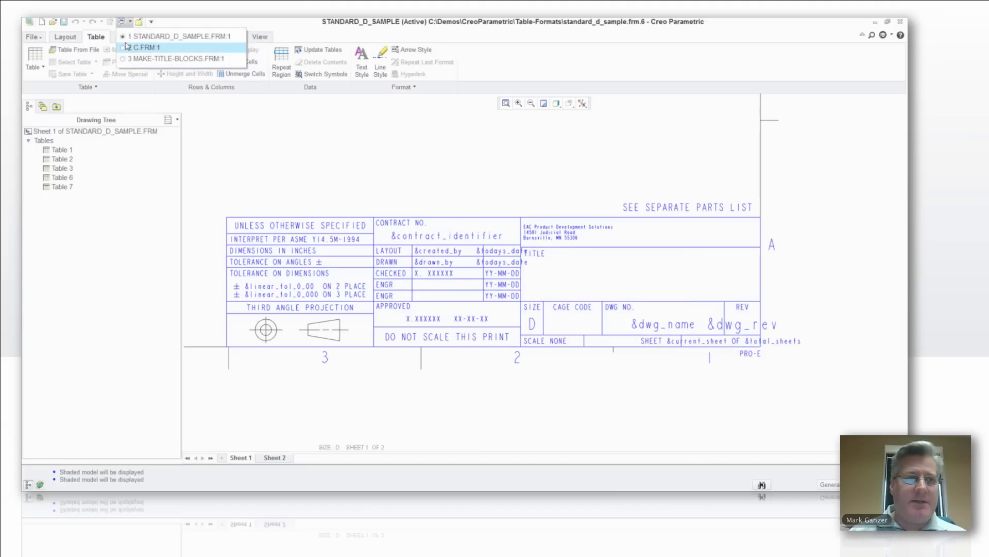
{"action": "left_click", "coordinate": [129, 47]}
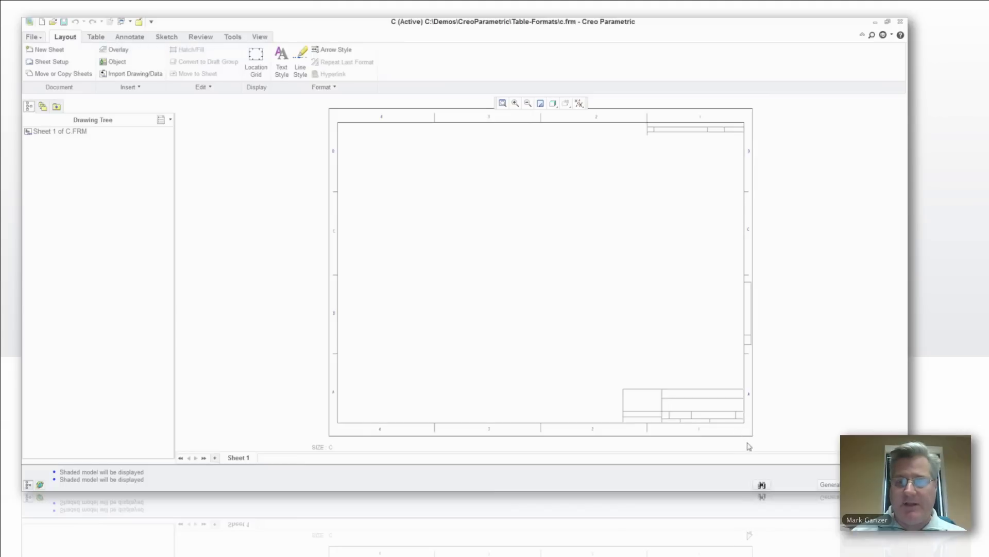
{"action": "scroll", "coordinate": [750, 446], "scroll_direction": "up", "scroll_amount": 5}
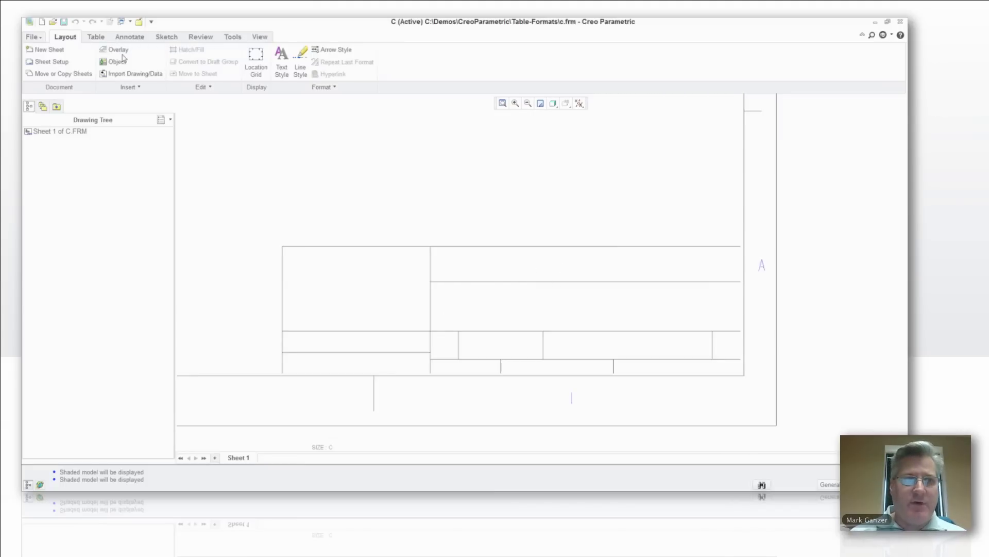
Insert a one-cell table in the title block's large title area and move it to that area's right edge.
{"action": "left_click", "coordinate": [96, 37]}
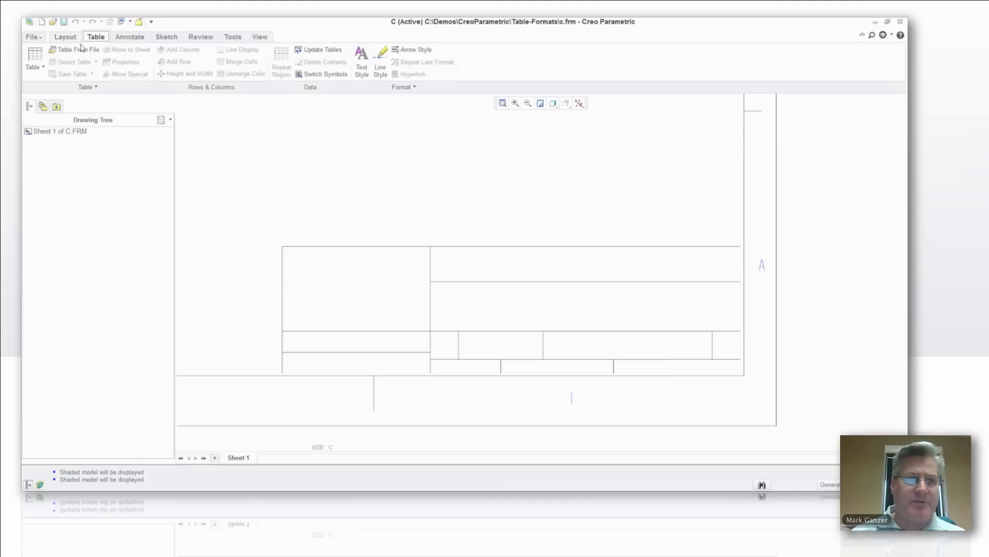
{"action": "left_click", "coordinate": [36, 59]}
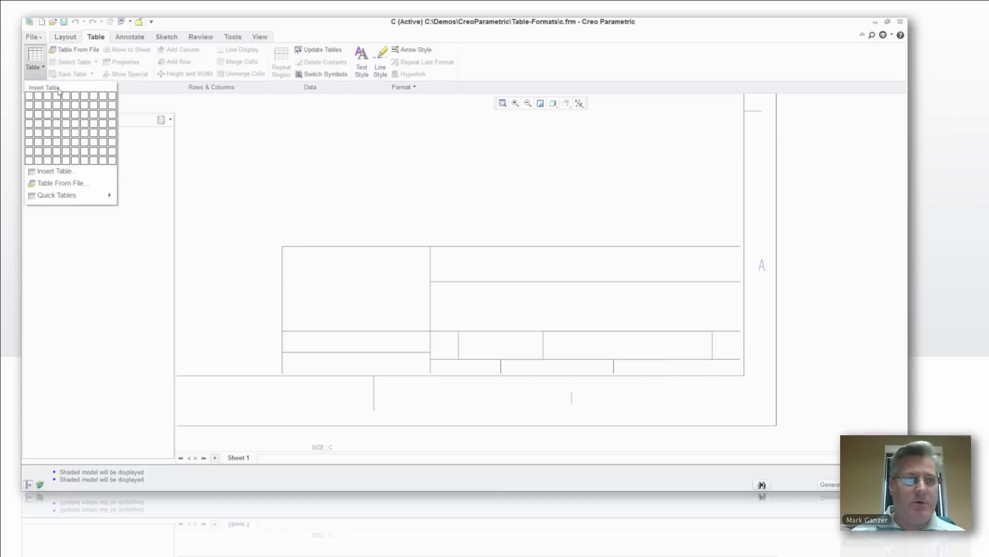
{"action": "left_click", "coordinate": [30, 96]}
{"action": "left_click", "coordinate": [536, 304]}
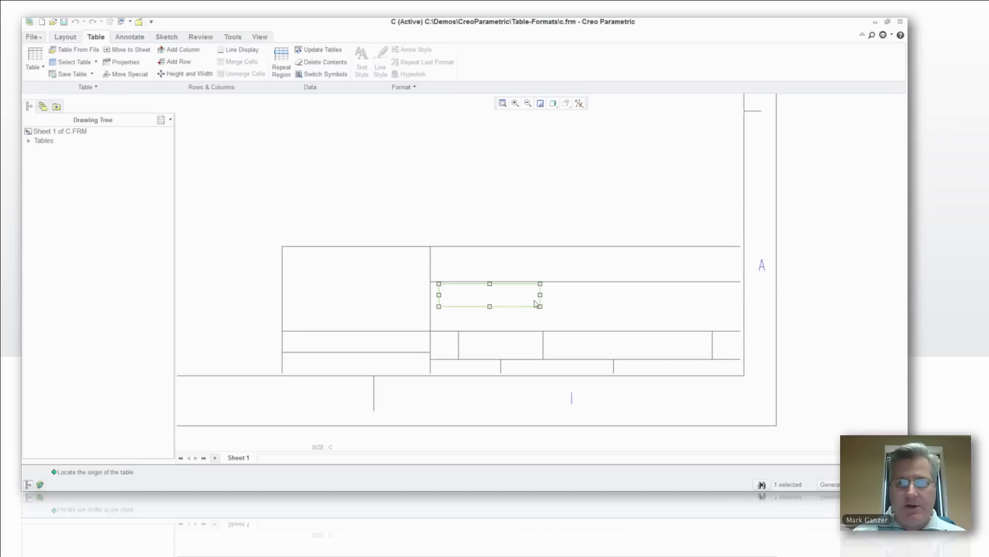
{"action": "left_click_drag", "start_coordinate": [540, 295], "coordinate": [742, 295]}
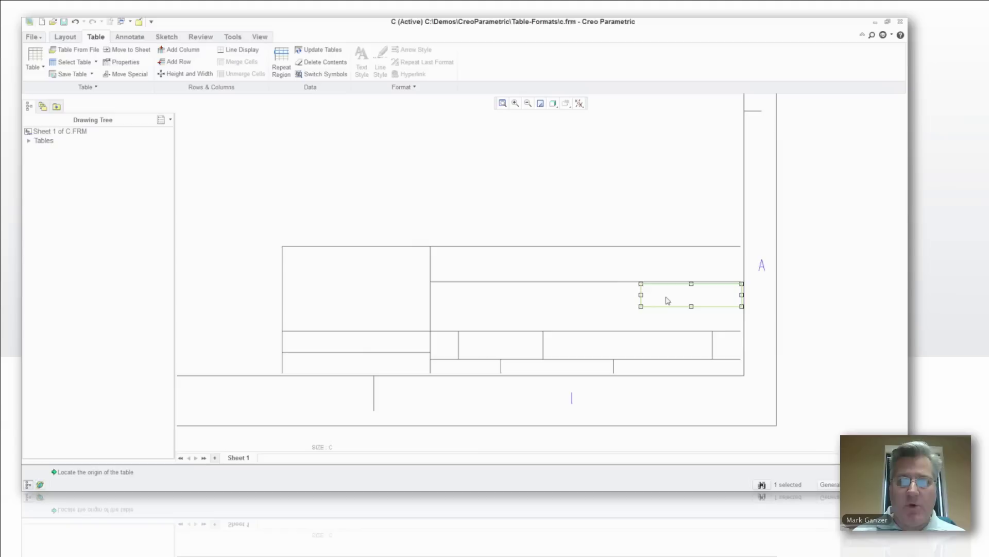
{"action": "left_click", "coordinate": [597, 192]}
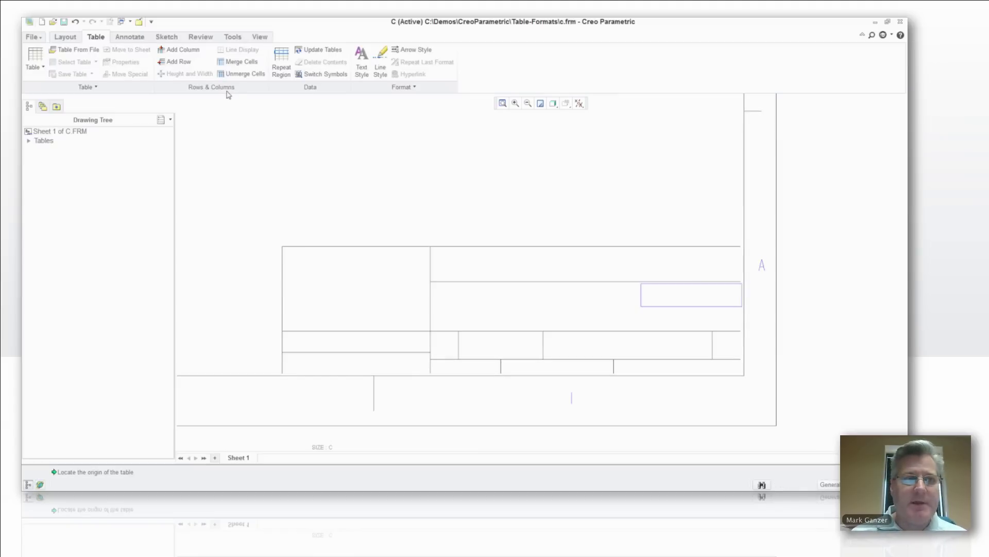
Switch to the MAKE-TITLE-BLOCKS format and view the third completed title block, the one beneath the other logo version.
{"action": "left_click", "coordinate": [130, 23]}
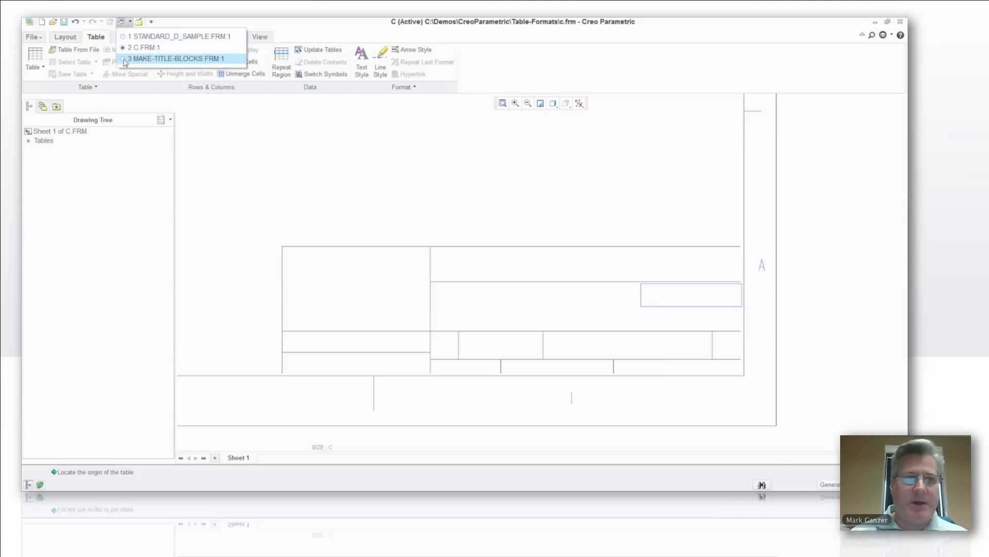
{"action": "left_click", "coordinate": [135, 55]}
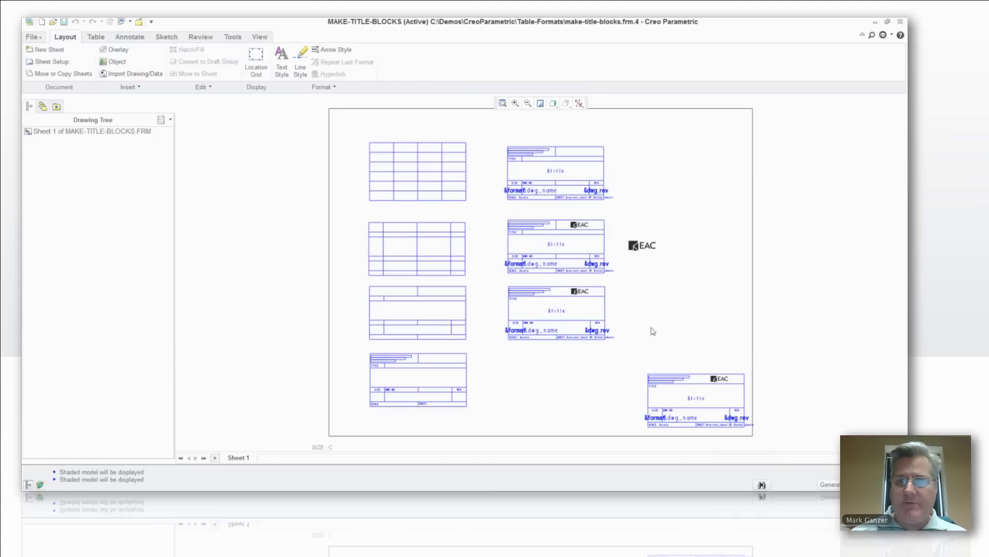
{"action": "scroll", "coordinate": [612, 356], "scroll_direction": "up", "scroll_amount": 3}
{"action": "scroll", "coordinate": [610, 357], "scroll_direction": "up", "scroll_amount": 2}
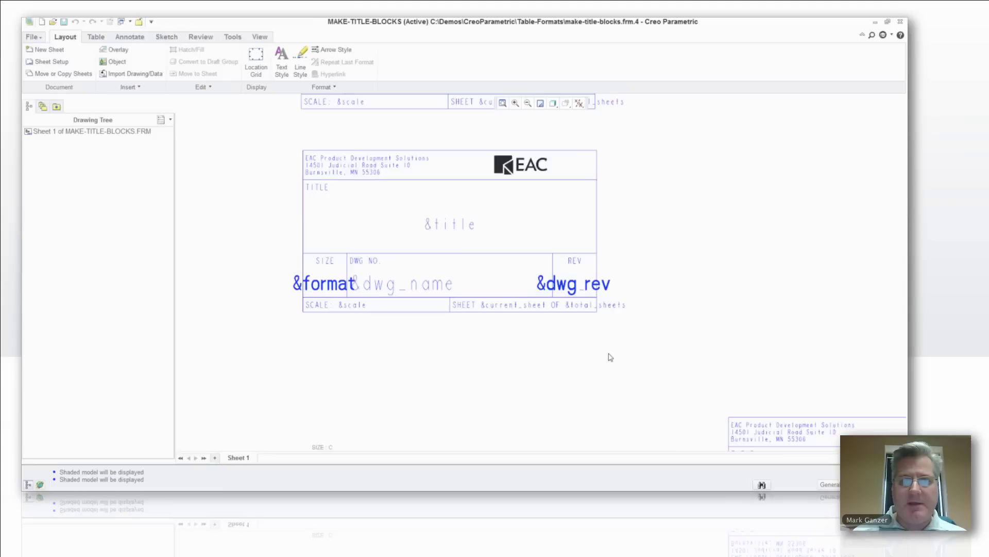
{"action": "scroll", "coordinate": [255, 129], "scroll_direction": "up", "scroll_amount": 1}
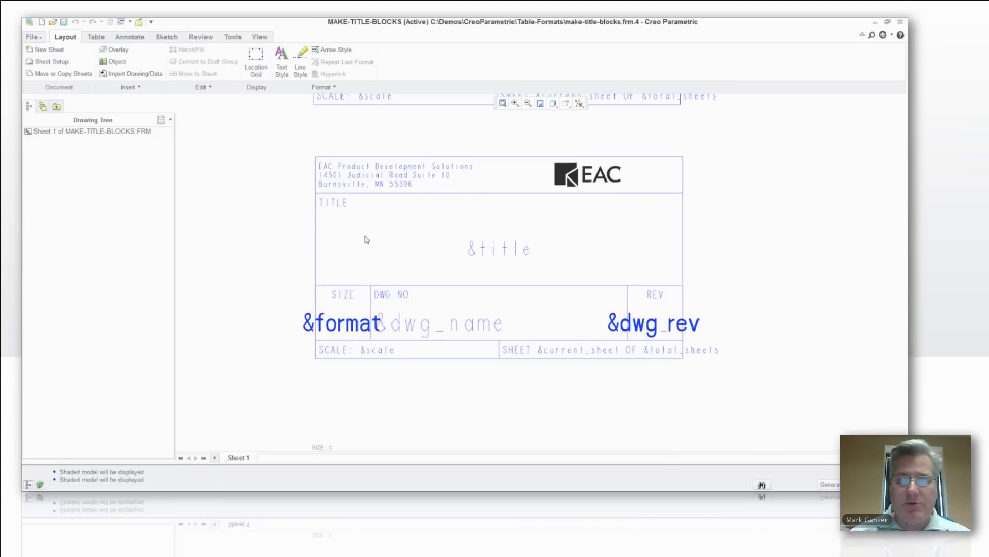
Examine the table columns and cells that make up the completed title block with the EAC logo.
{"action": "left_click", "coordinate": [96, 37]}
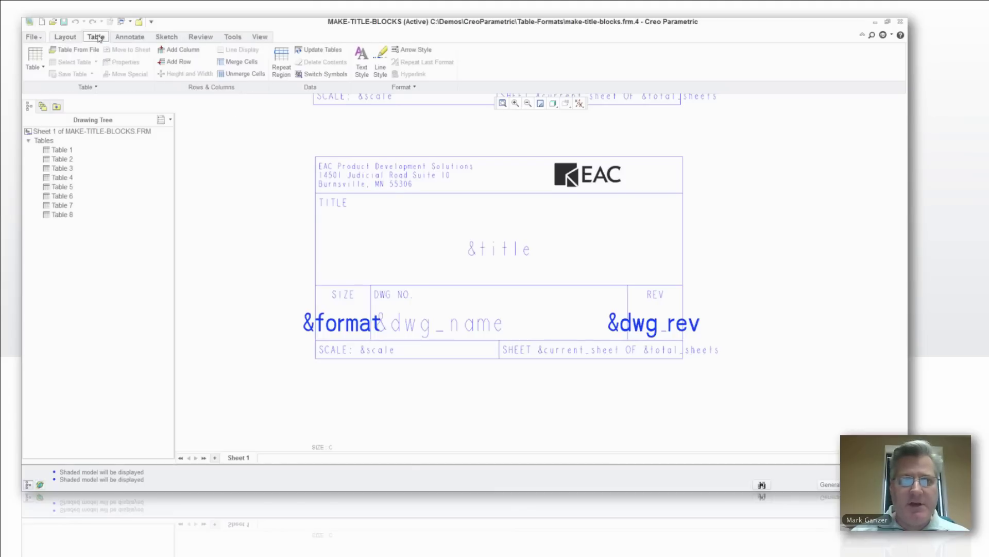
{"action": "right_click", "coordinate": [646, 237]}
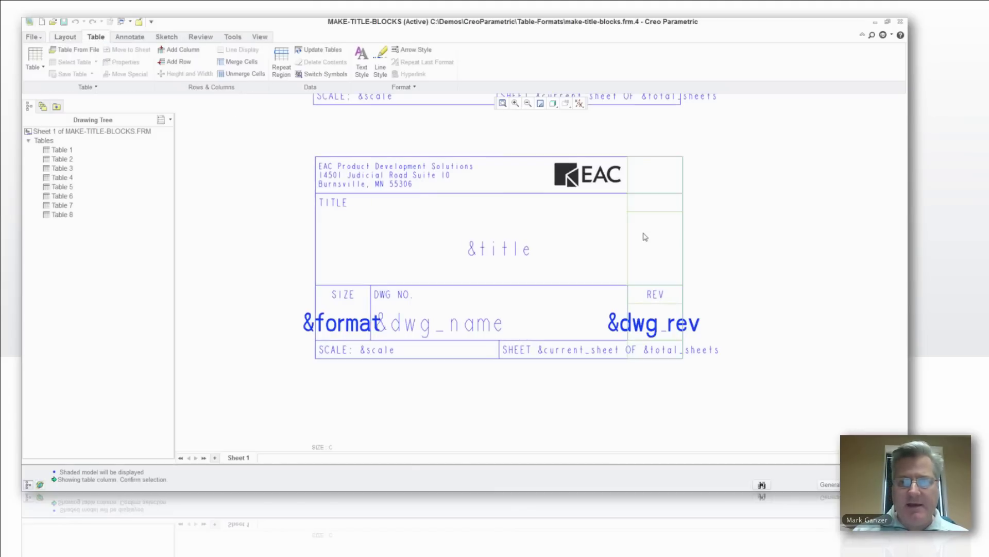
{"action": "left_click", "coordinate": [645, 237]}
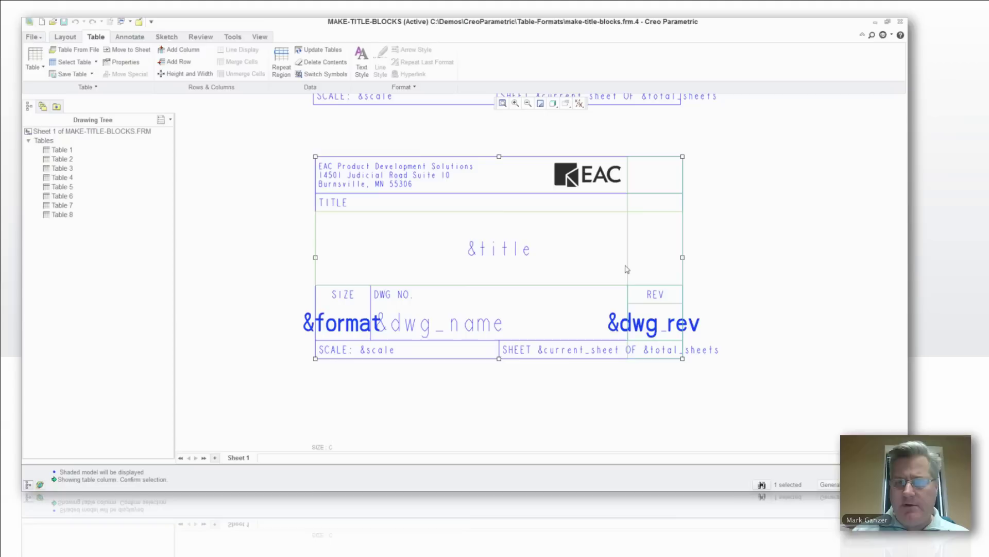
{"action": "right_click", "coordinate": [596, 306]}
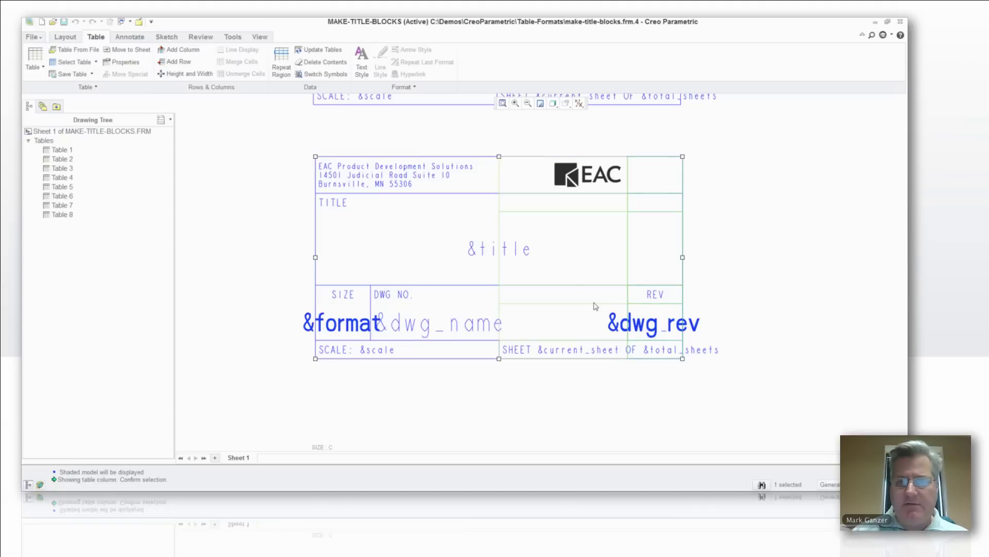
{"action": "left_click", "coordinate": [379, 179]}
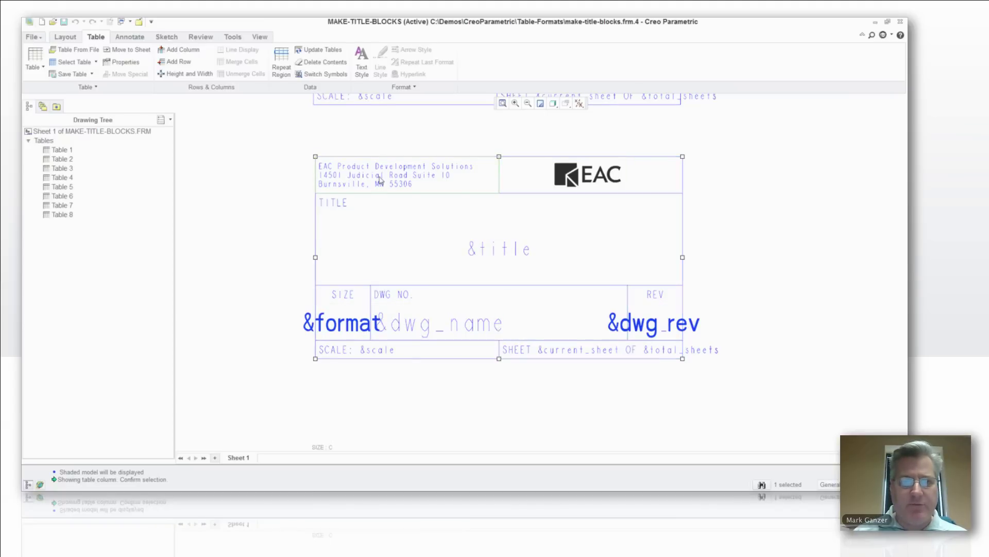
{"action": "left_click", "coordinate": [258, 266]}
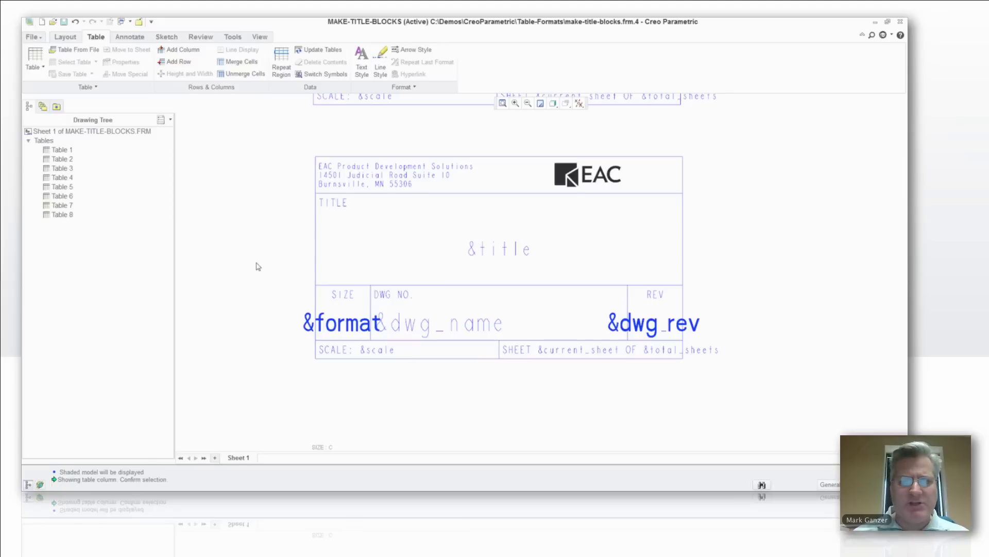
Set the width of the first column in the evenly divided, empty six-row table to 0.75 drawing units.
{"action": "scroll", "coordinate": [704, 344], "scroll_direction": "down", "scroll_amount": 6}
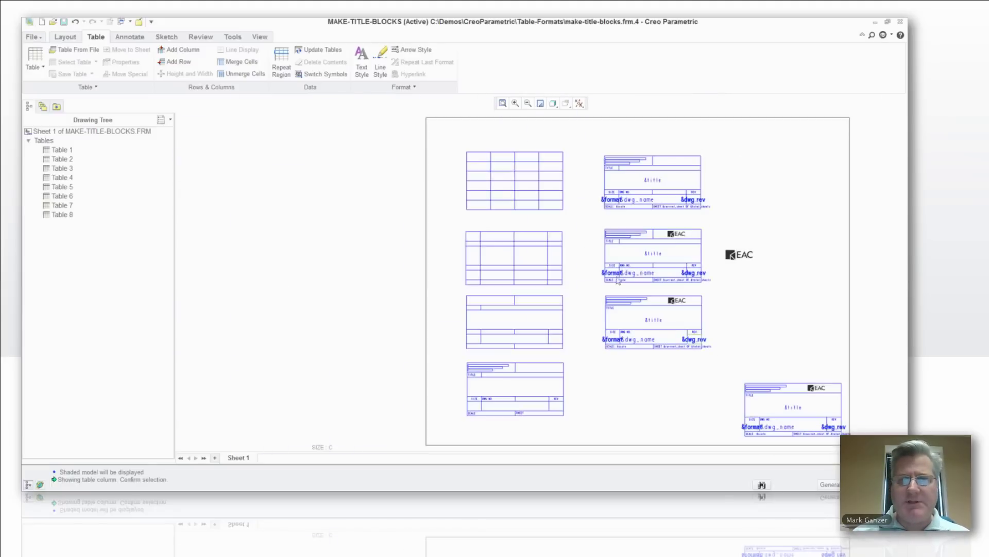
{"action": "scroll", "coordinate": [571, 154], "scroll_direction": "up", "scroll_amount": 3}
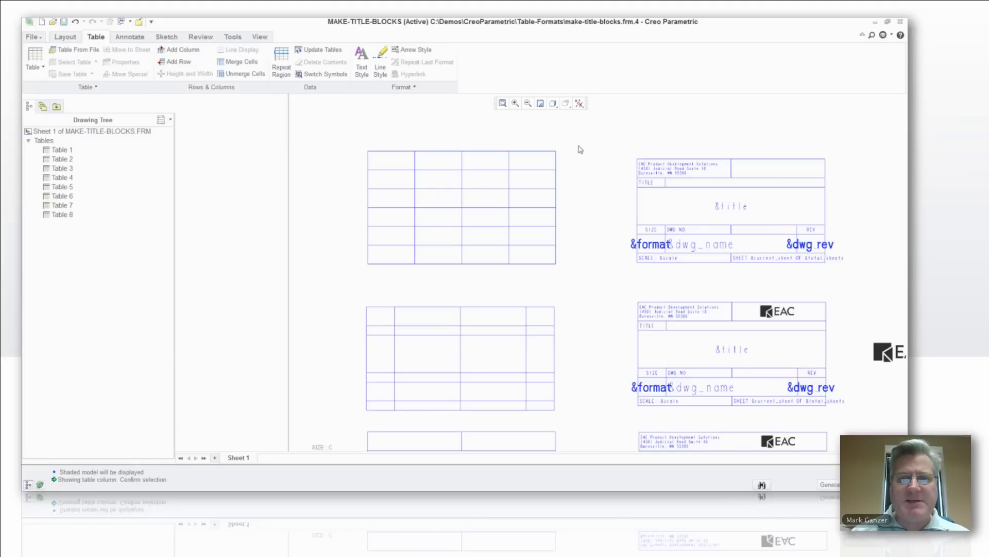
{"action": "scroll", "coordinate": [581, 149], "scroll_direction": "up", "scroll_amount": 1}
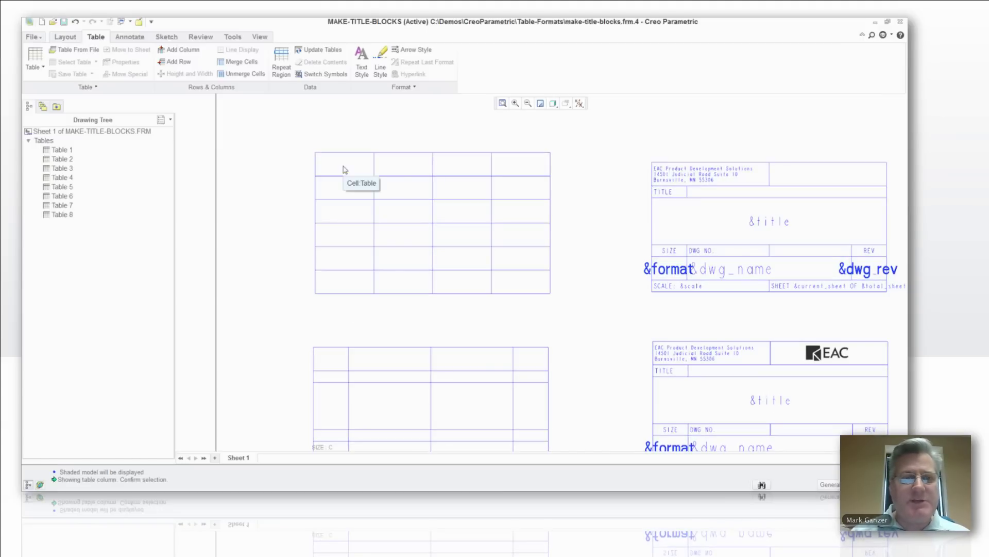
{"action": "left_click", "coordinate": [345, 169]}
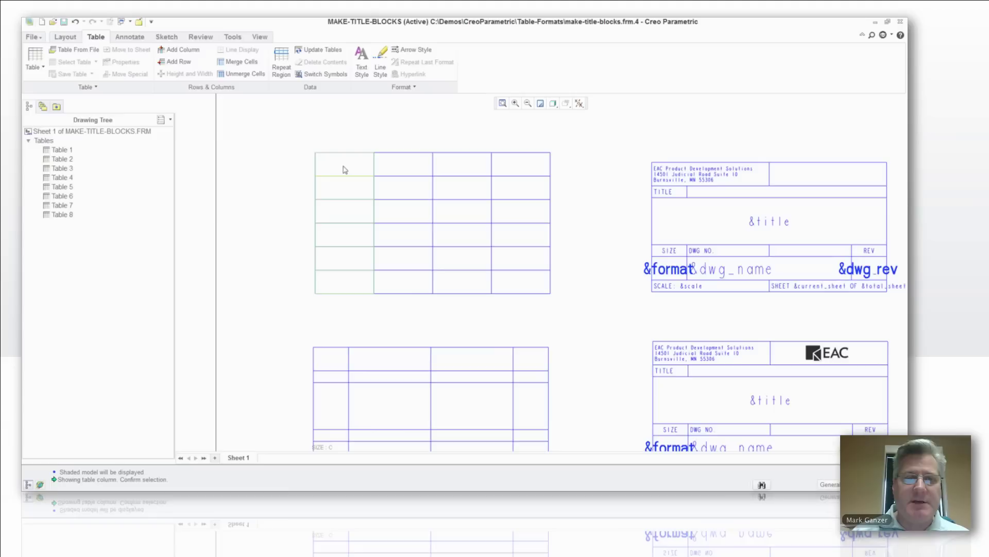
{"action": "right_click", "coordinate": [342, 166]}
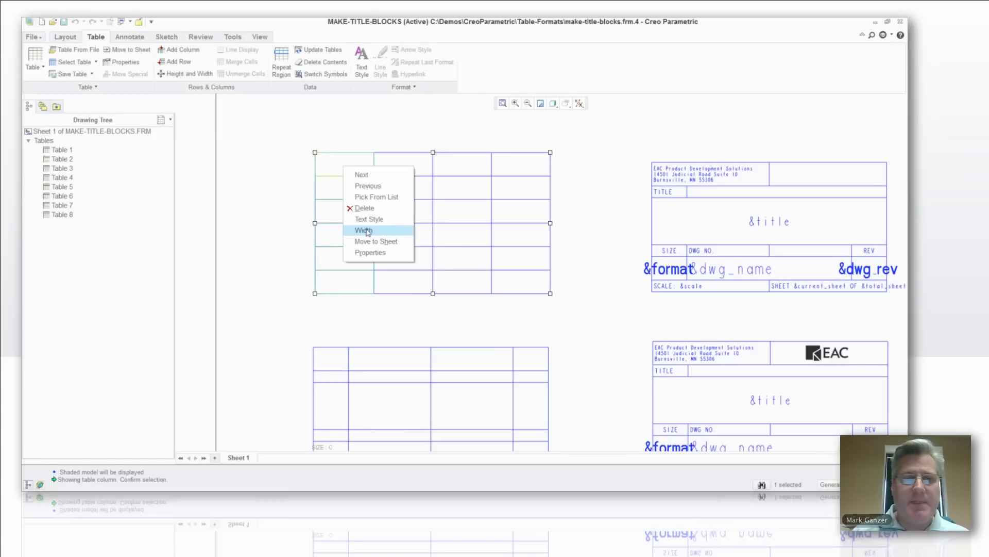
{"action": "left_click", "coordinate": [369, 233]}
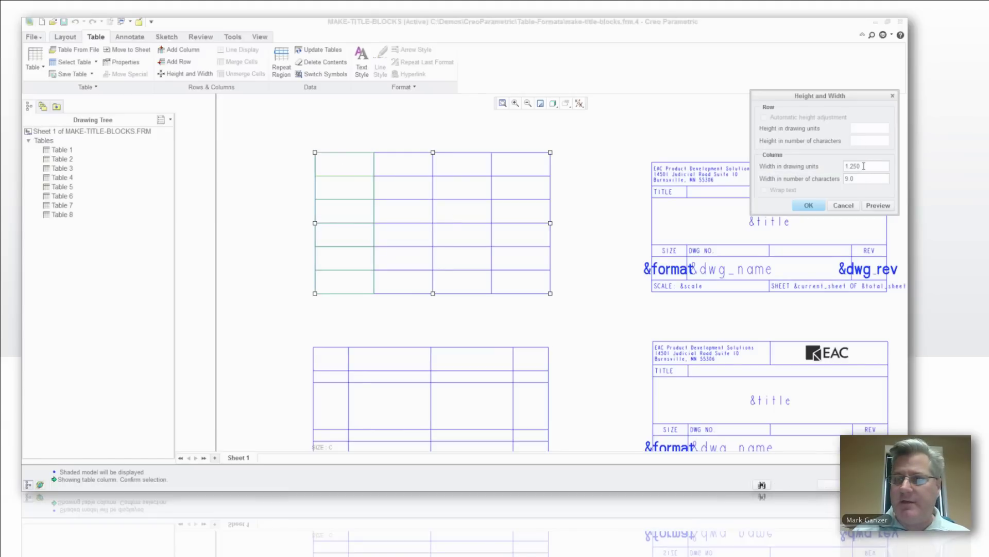
{"action": "left_click_drag", "start_coordinate": [864, 166], "coordinate": [837, 170]}
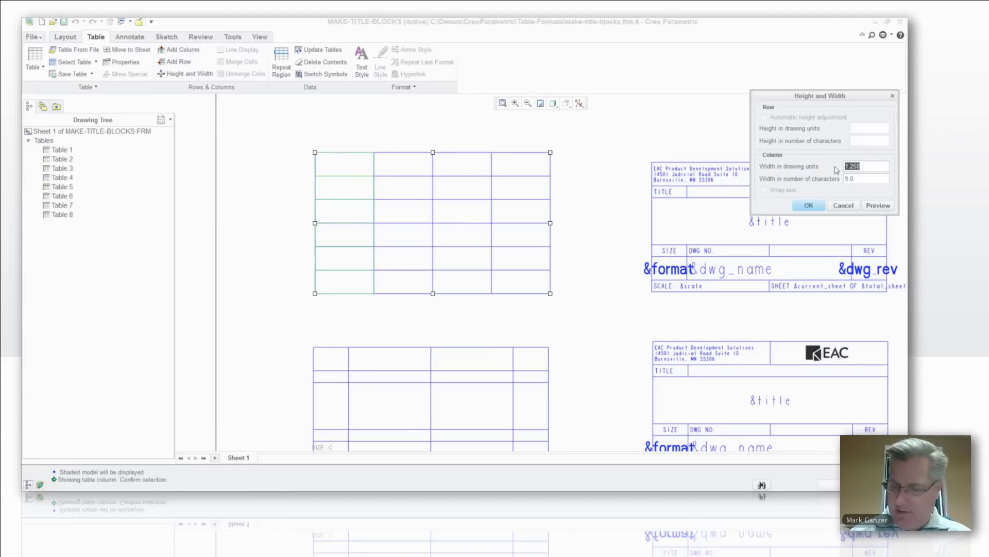
{"action": "type", "text": "0.75"}
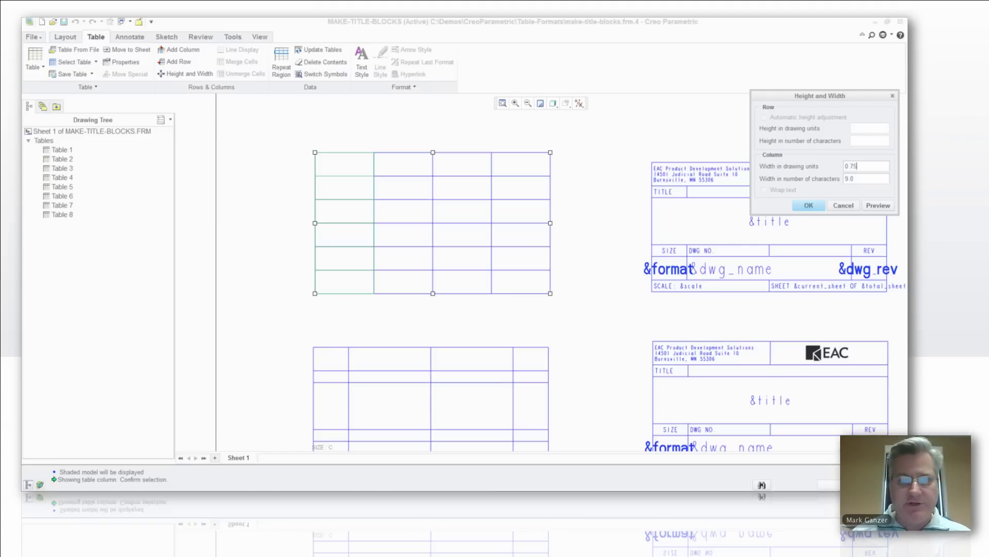
{"action": "left_click", "coordinate": [809, 206]}
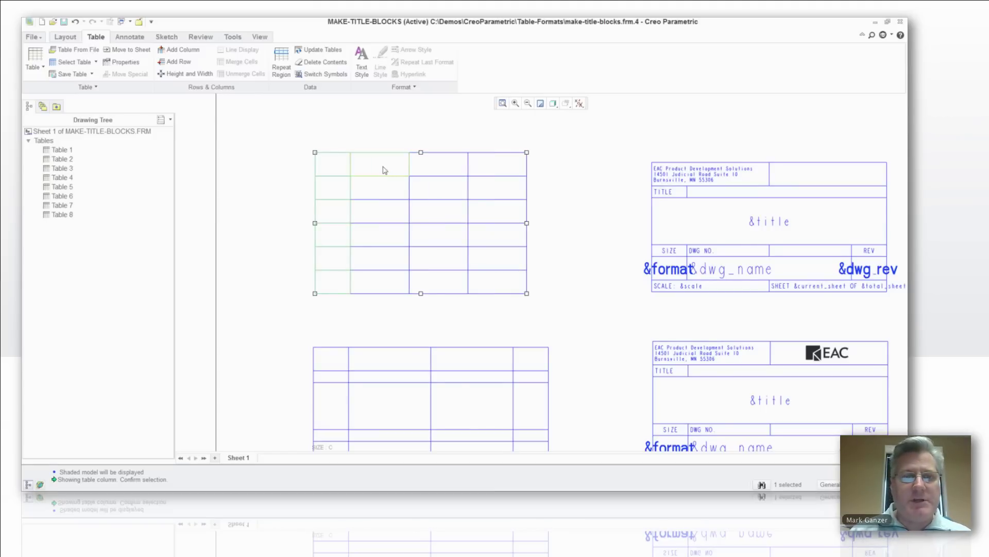
Set the width of the second column in the empty six-row table to 1.75 drawing units.
{"action": "left_click", "coordinate": [384, 170]}
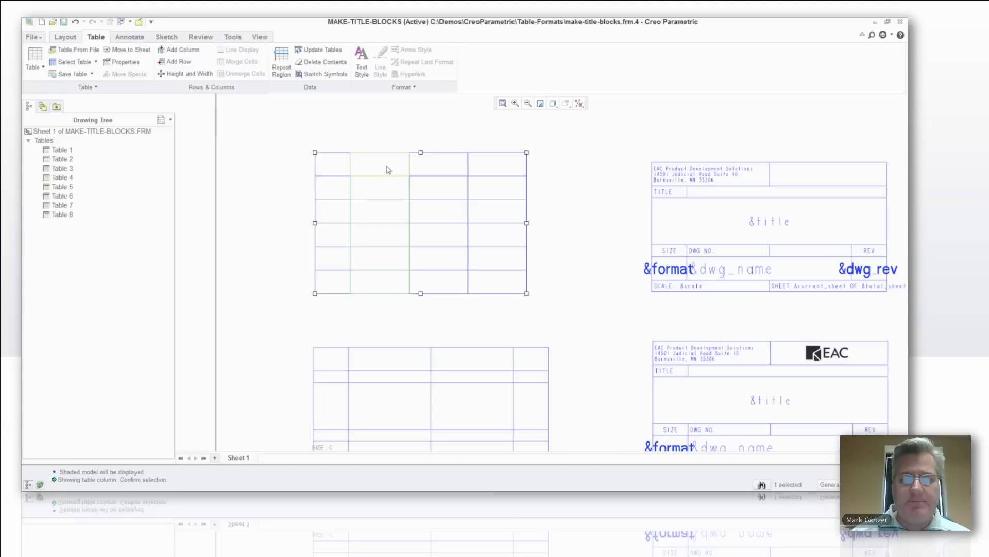
{"action": "right_click", "coordinate": [388, 170]}
{"action": "left_click", "coordinate": [416, 231]}
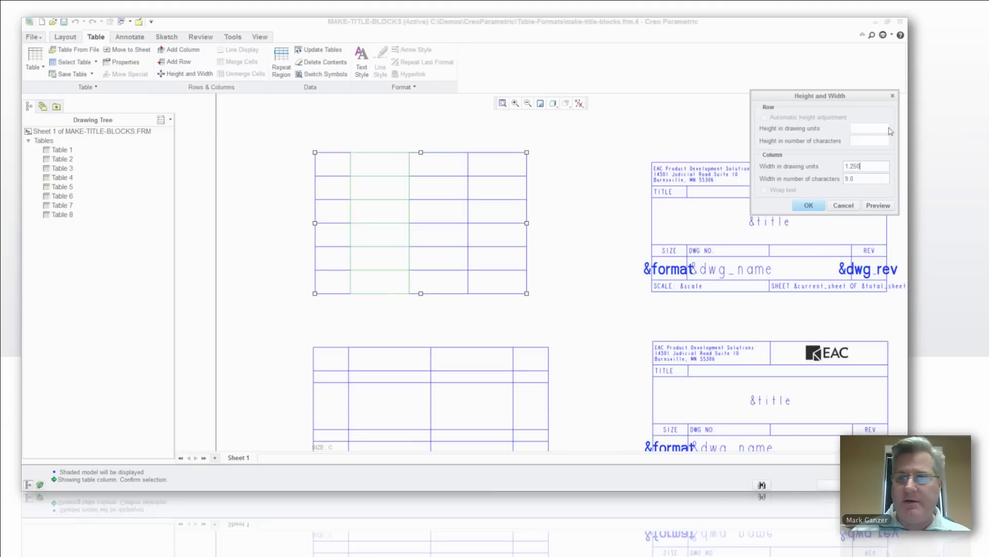
{"action": "left_click_drag", "start_coordinate": [858, 166], "coordinate": [844, 166]}
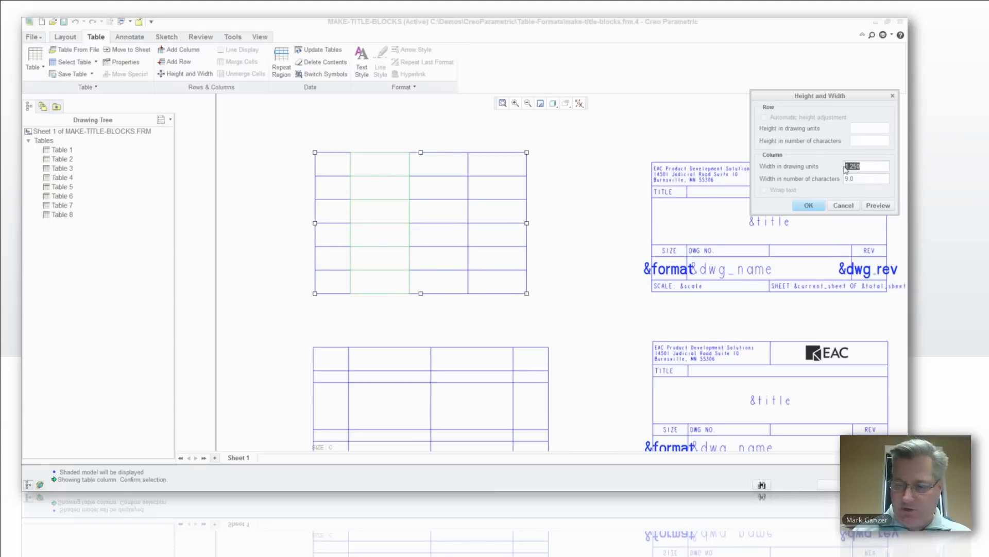
{"action": "type", "text": "1"}
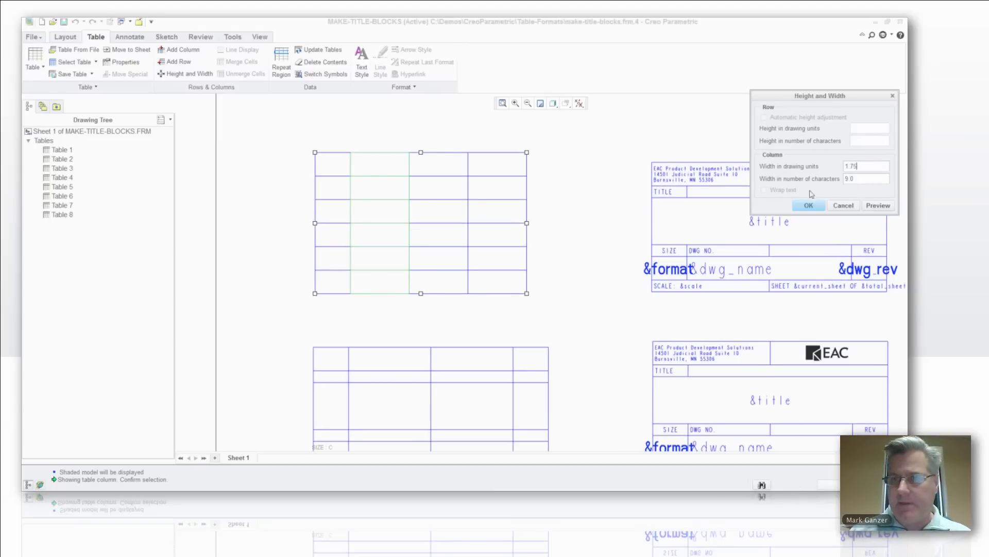
{"action": "left_click", "coordinate": [808, 205]}
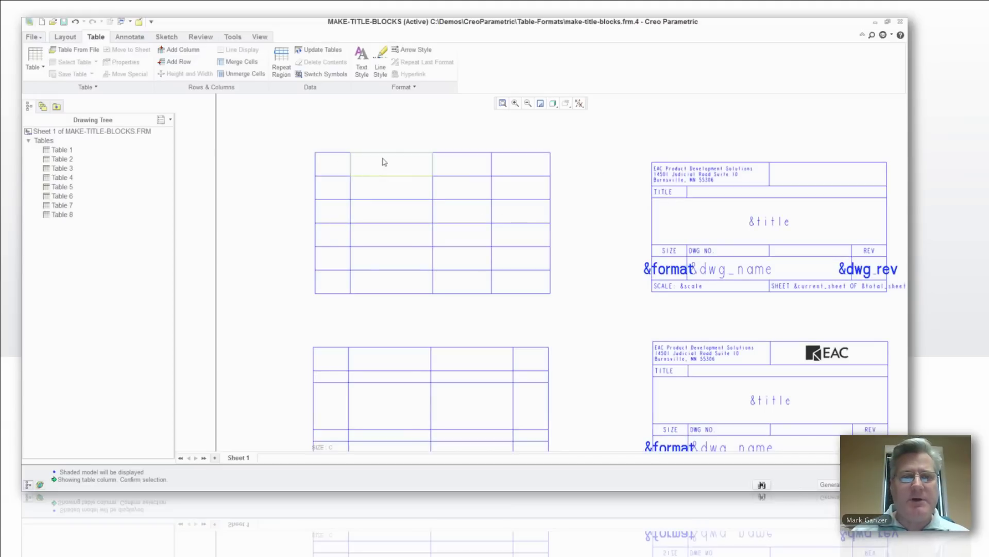
Set the width of the third column in the same table to 1.75 drawing units.
{"action": "left_click", "coordinate": [466, 167]}
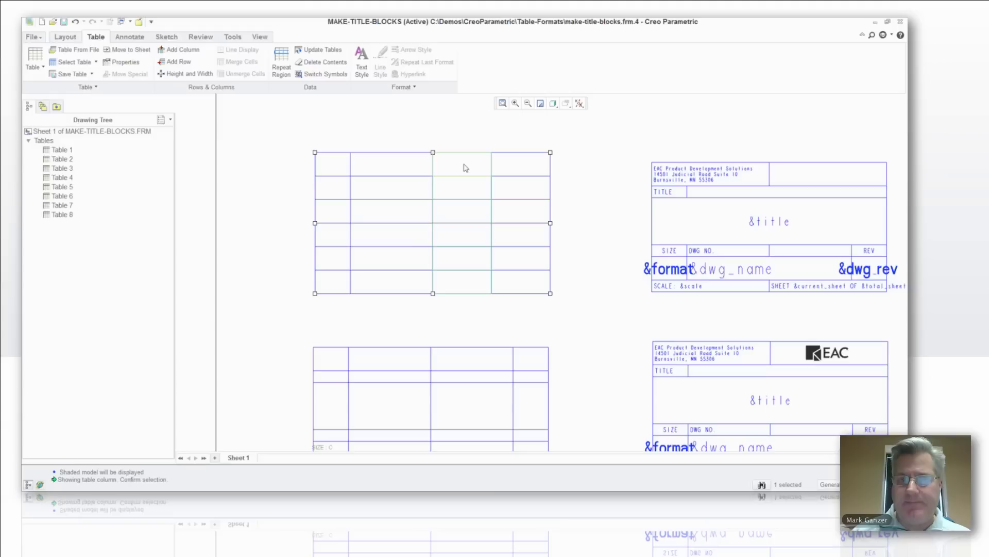
{"action": "right_click", "coordinate": [465, 168]}
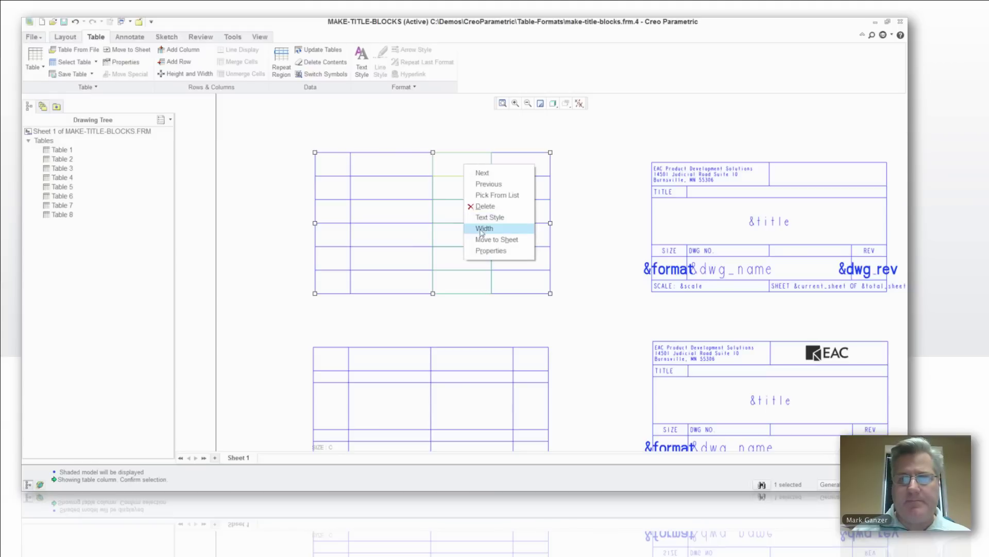
{"action": "left_click", "coordinate": [482, 227]}
{"action": "left_click_drag", "start_coordinate": [869, 165], "coordinate": [829, 170]}
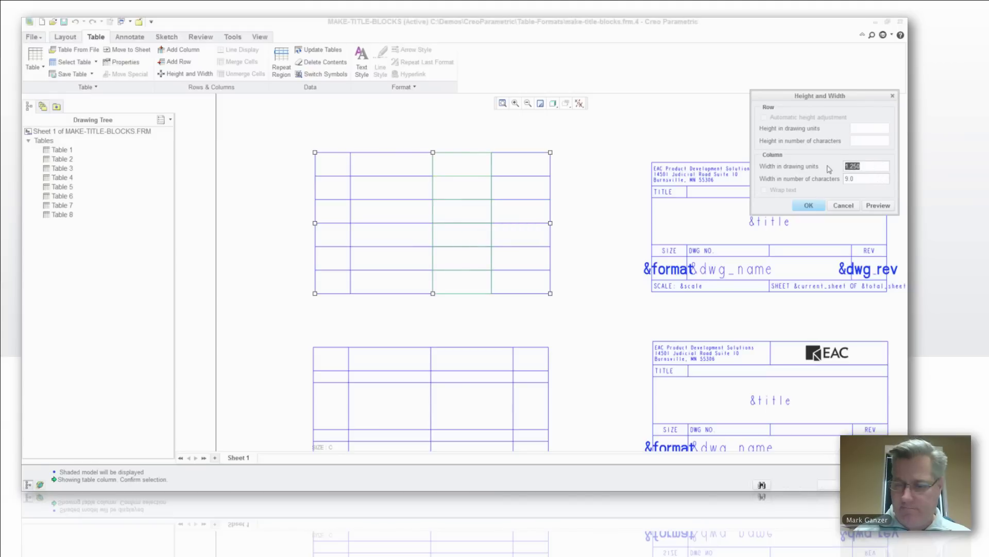
{"action": "type", "text": "1"}
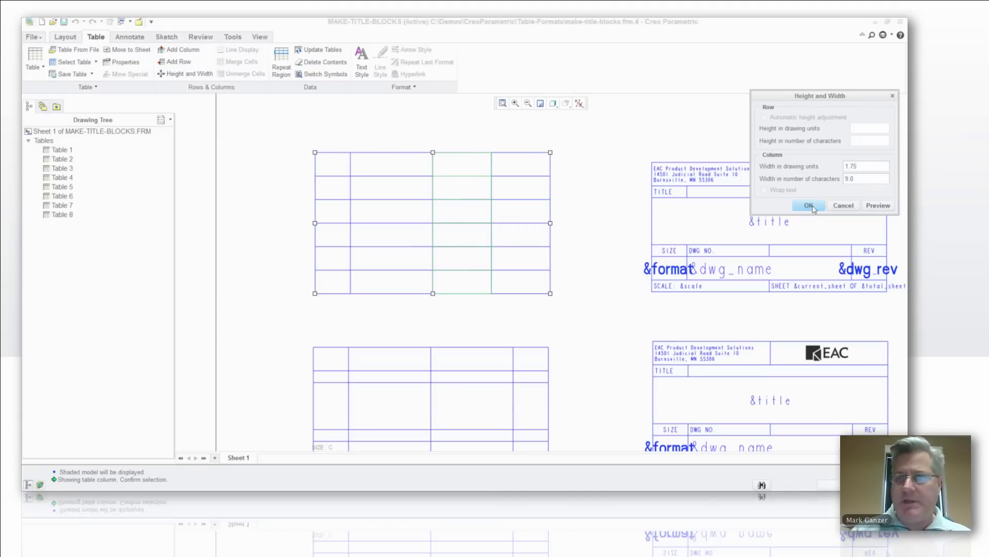
{"action": "left_click", "coordinate": [809, 206]}
Set the width of the table's fourth column to 0.75 drawing units.
{"action": "right_click", "coordinate": [556, 169]}
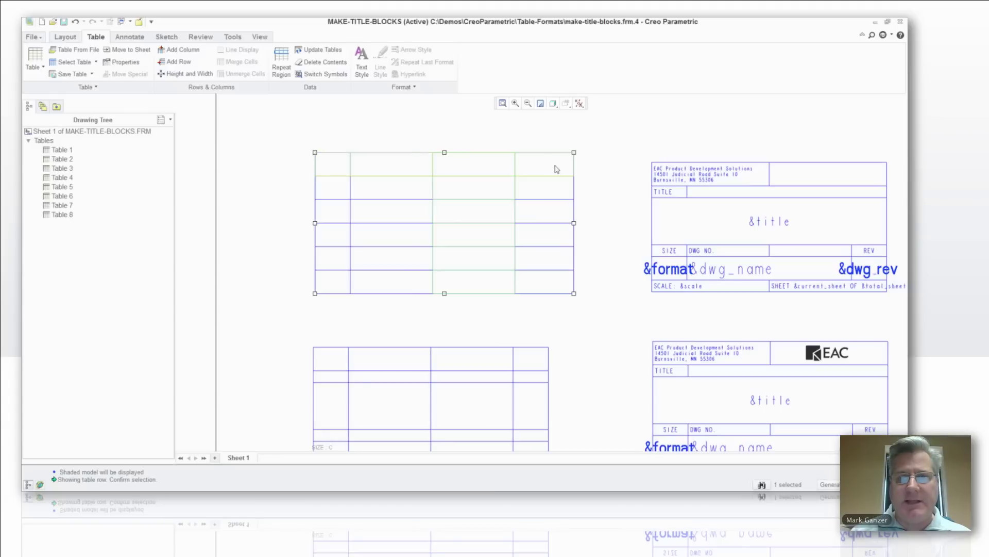
{"action": "right_click", "coordinate": [556, 168]}
{"action": "right_click", "coordinate": [555, 167]}
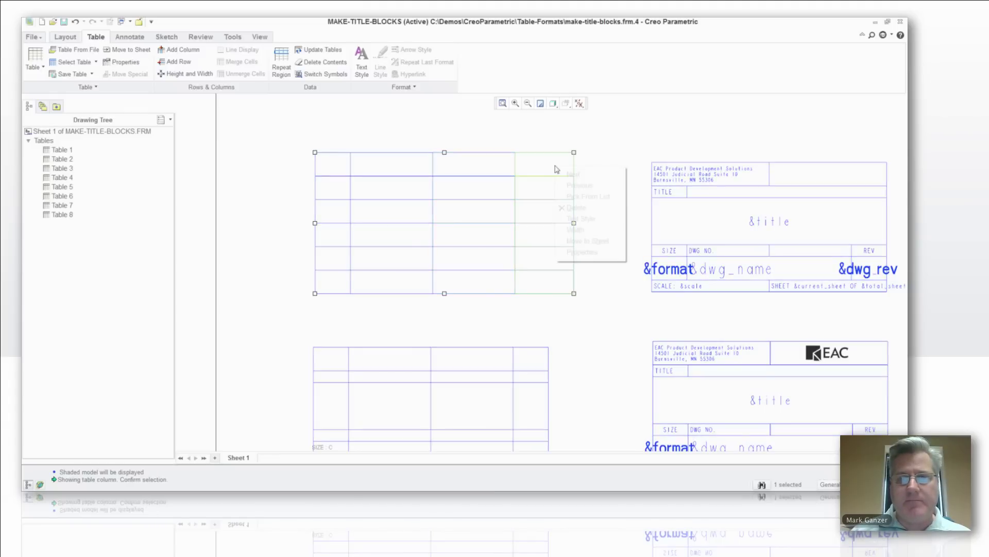
{"action": "left_click", "coordinate": [576, 229]}
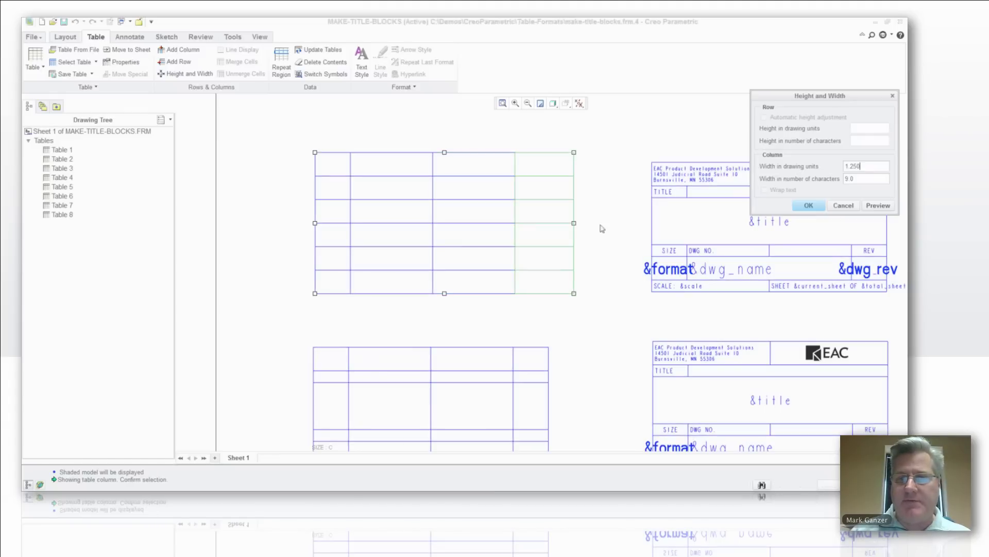
{"action": "double_click", "coordinate": [873, 168]}
{"action": "type", "text": "0.75"}
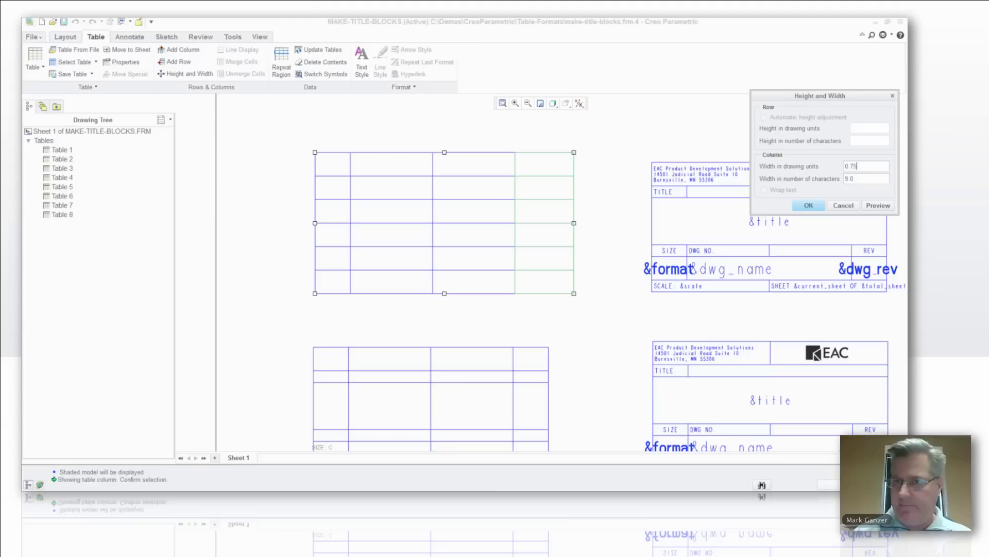
{"action": "left_click", "coordinate": [809, 205]}
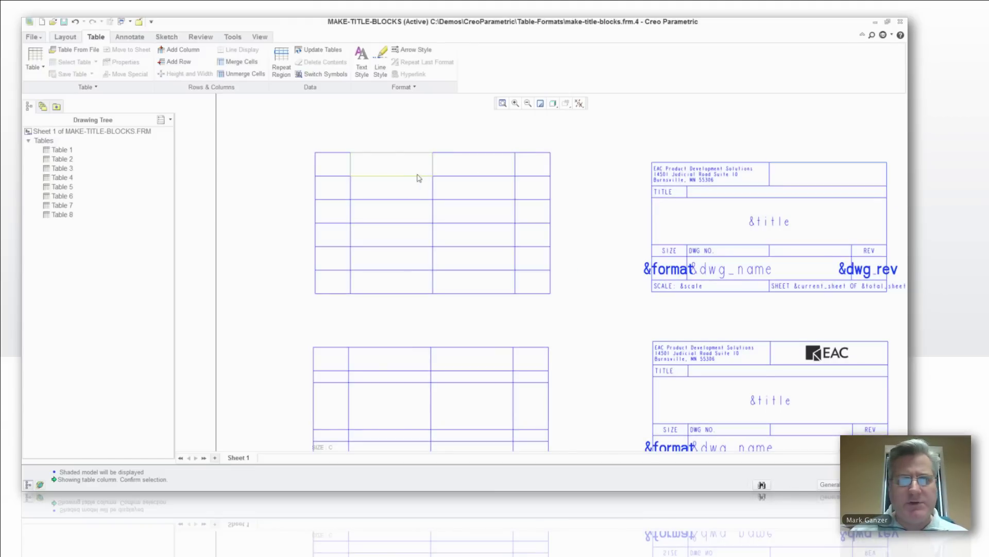
Set the height of the table's first row to 0.75 drawing units.
{"action": "right_click", "coordinate": [340, 171]}
{"action": "left_click", "coordinate": [340, 171]}
{"action": "right_click", "coordinate": [340, 171]}
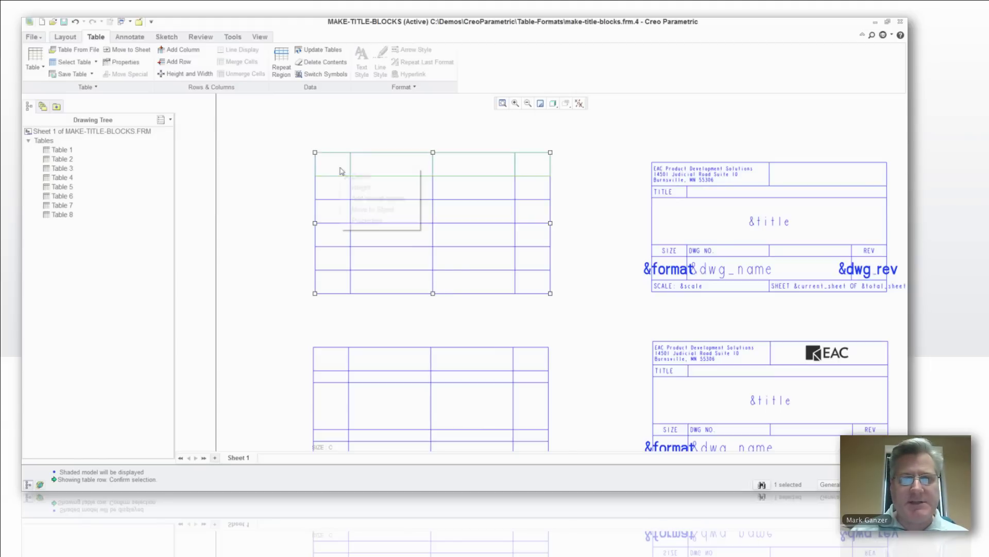
{"action": "left_click", "coordinate": [360, 187]}
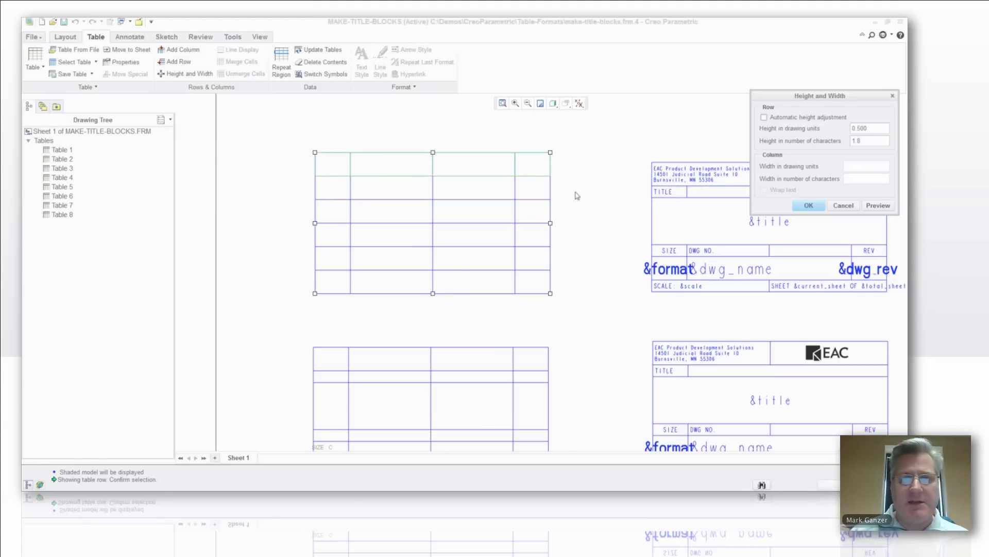
{"action": "left_click", "coordinate": [859, 128]}
{"action": "type", "text": "7"}
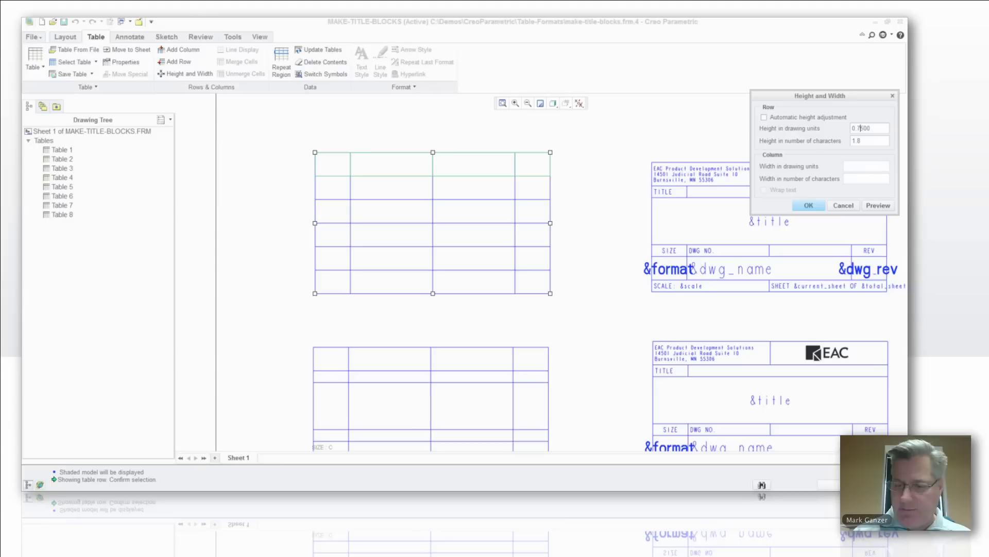
{"action": "left_click", "coordinate": [821, 205]}
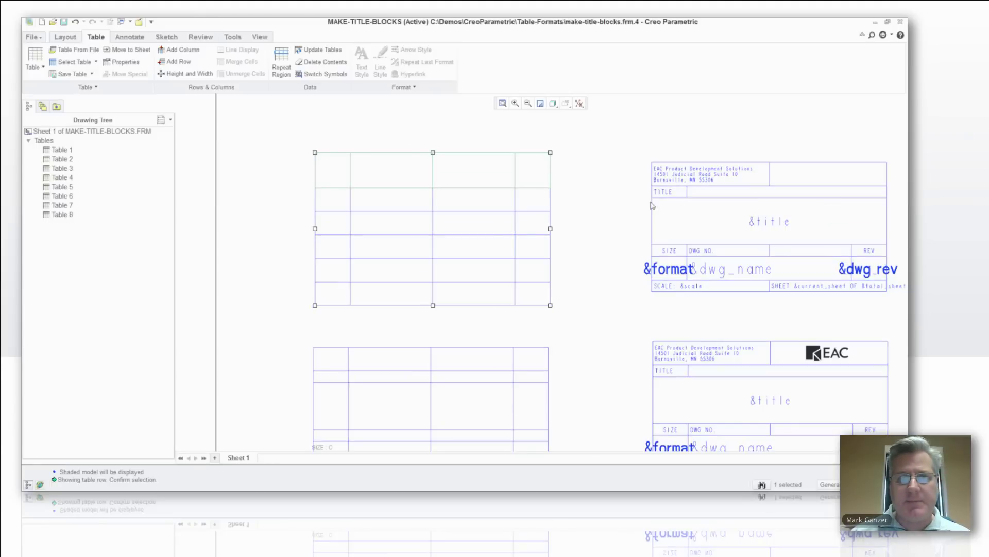
Reduce the height of the table's second row to half that of the rows beneath it.
{"action": "left_click", "coordinate": [345, 204]}
{"action": "right_click", "coordinate": [345, 204]}
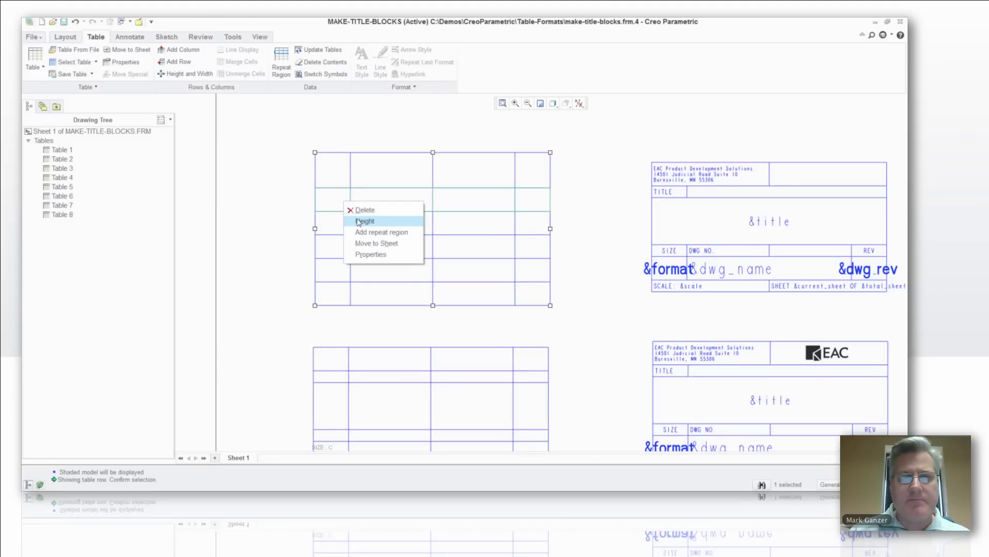
{"action": "left_click", "coordinate": [360, 222]}
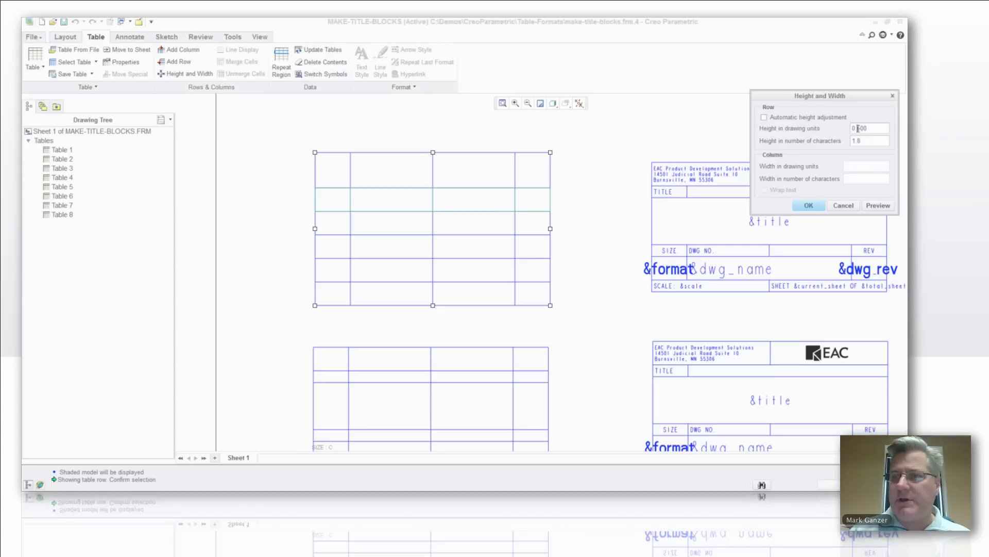
{"action": "left_click", "coordinate": [818, 205]}
{"action": "left_click", "coordinate": [609, 192]}
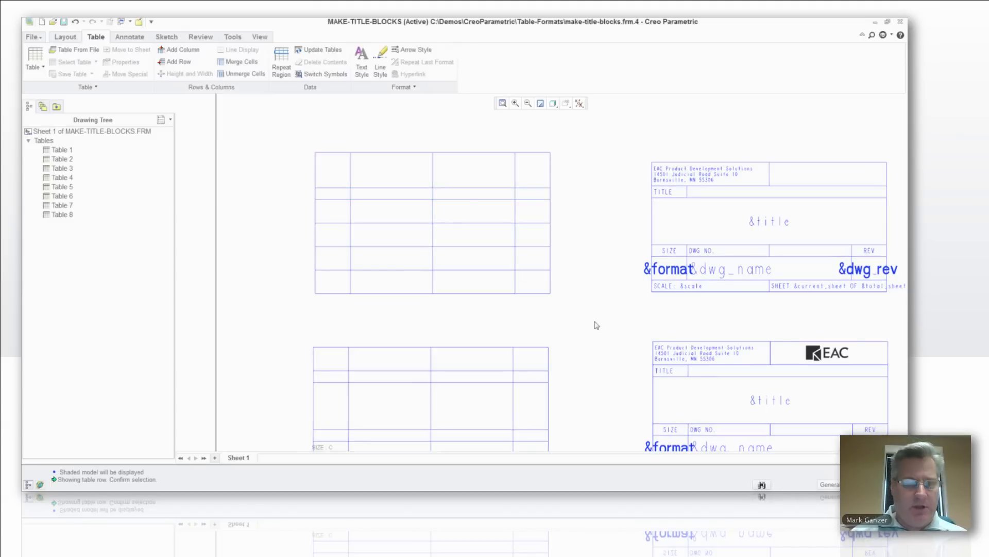
In the already sized empty table below, merge the top row's first two cells and then its last two cells.
{"action": "middle_click_drag", "start_coordinate": [590, 348], "coordinate": [582, 227]}
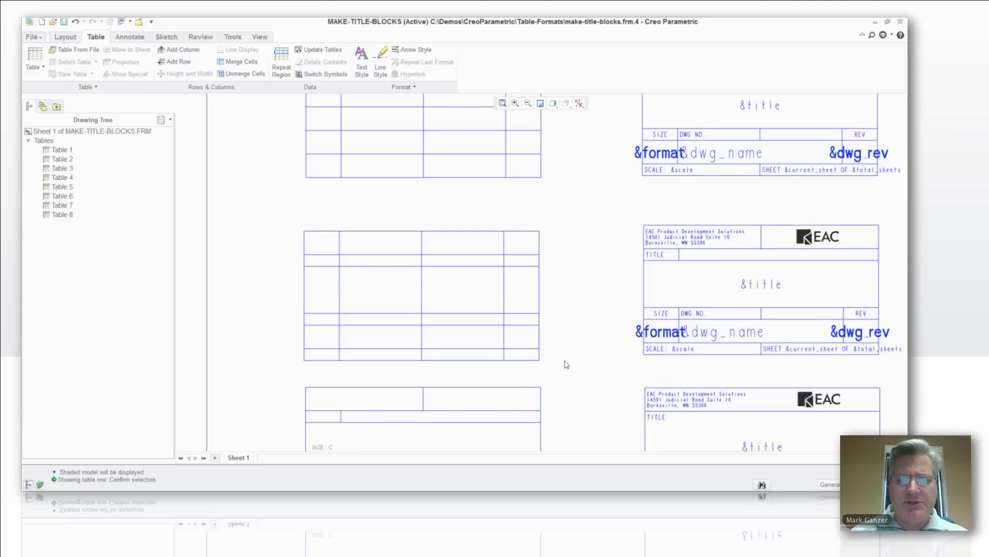
{"action": "scroll", "coordinate": [567, 360], "scroll_direction": "down", "scroll_amount": 3}
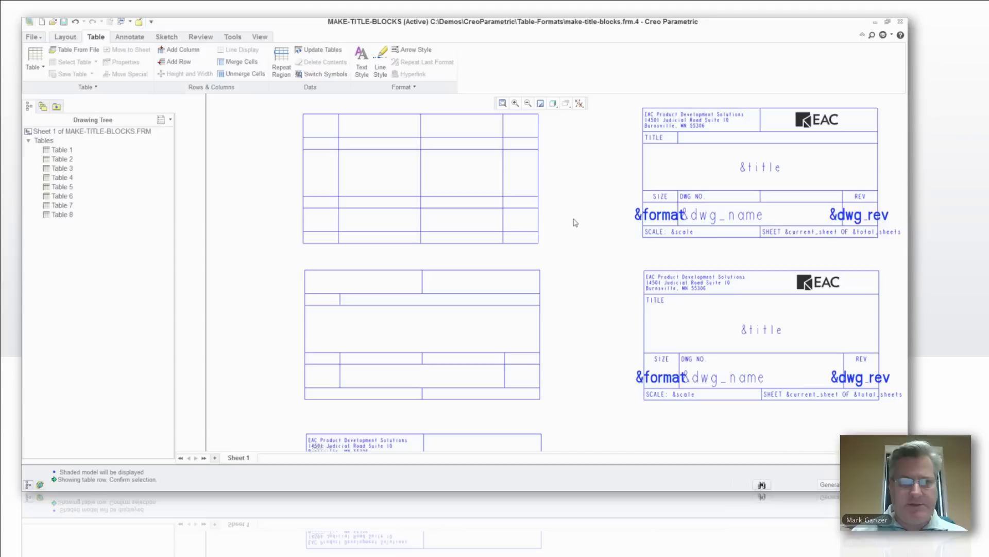
{"action": "scroll", "coordinate": [570, 224], "scroll_direction": "up", "scroll_amount": 2}
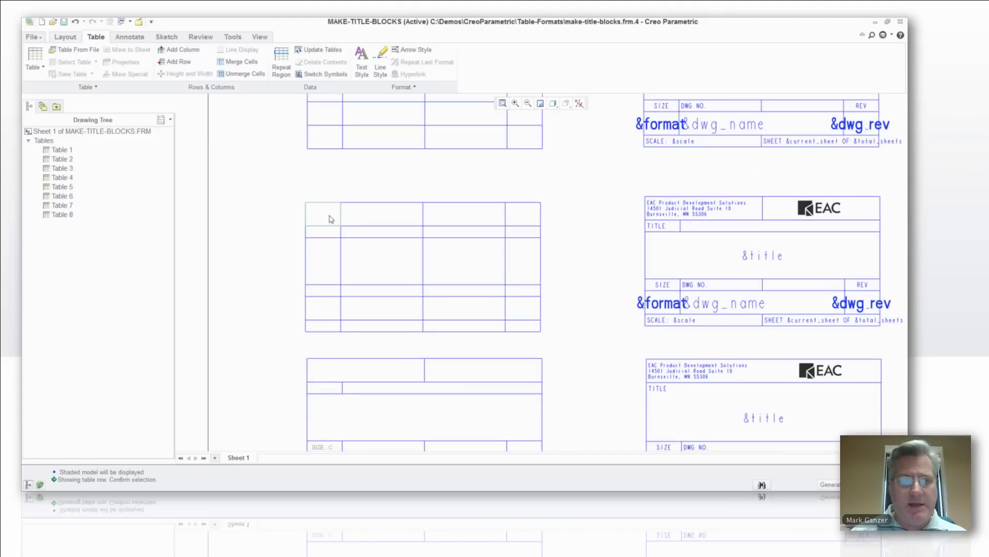
{"action": "left_click_drag", "start_coordinate": [330, 219], "coordinate": [378, 217]}
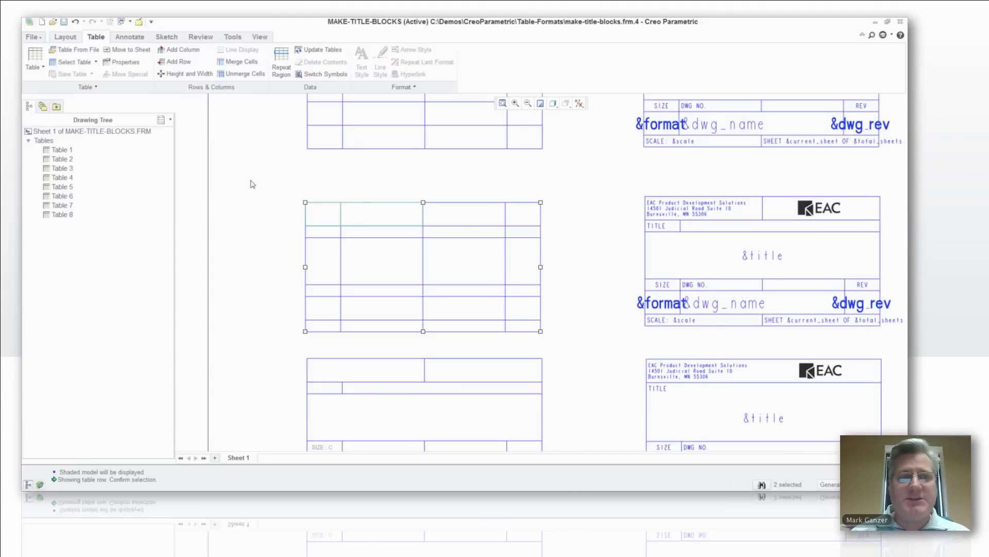
{"action": "left_click", "coordinate": [238, 61]}
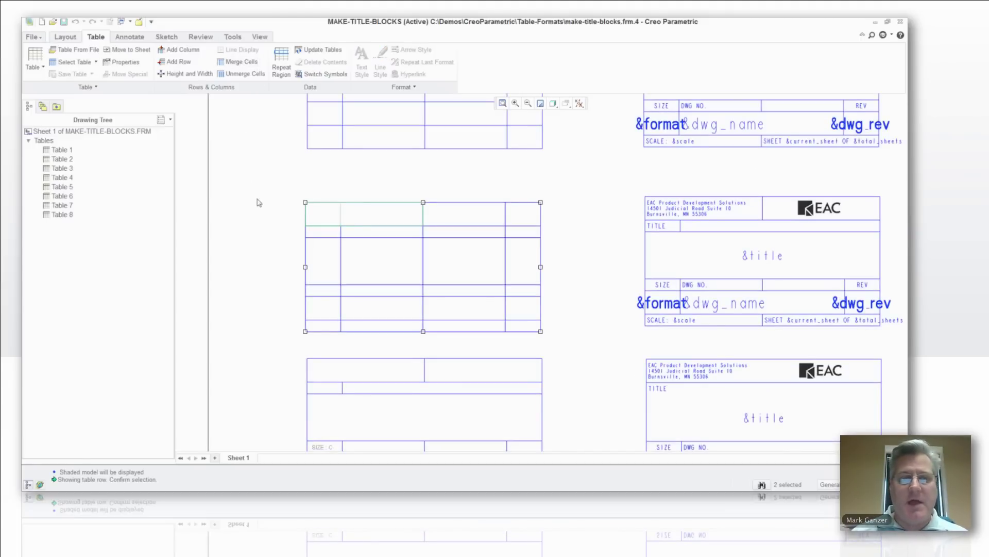
{"action": "left_click_drag", "start_coordinate": [433, 223], "coordinate": [510, 216]}
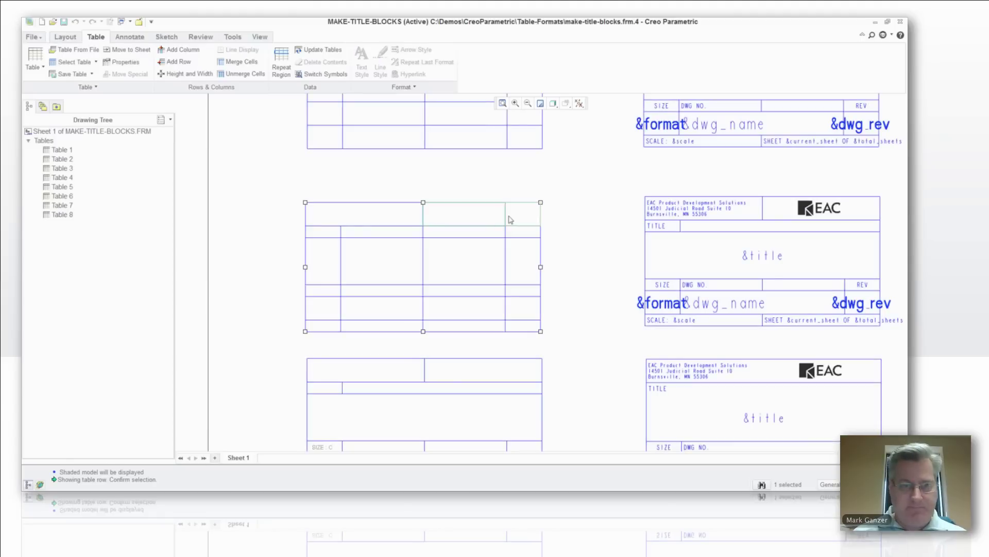
{"action": "left_click", "coordinate": [239, 61]}
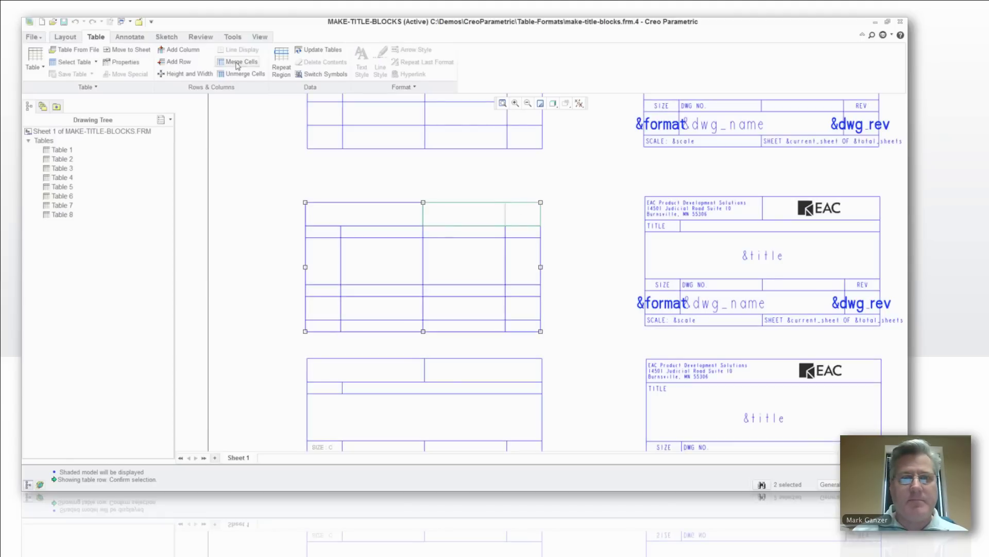
Merge the second, third and fourth cells of that table's second row into one cell.
{"action": "left_click", "coordinate": [356, 234]}
{"action": "left_click_drag", "start_coordinate": [357, 238], "coordinate": [521, 237]}
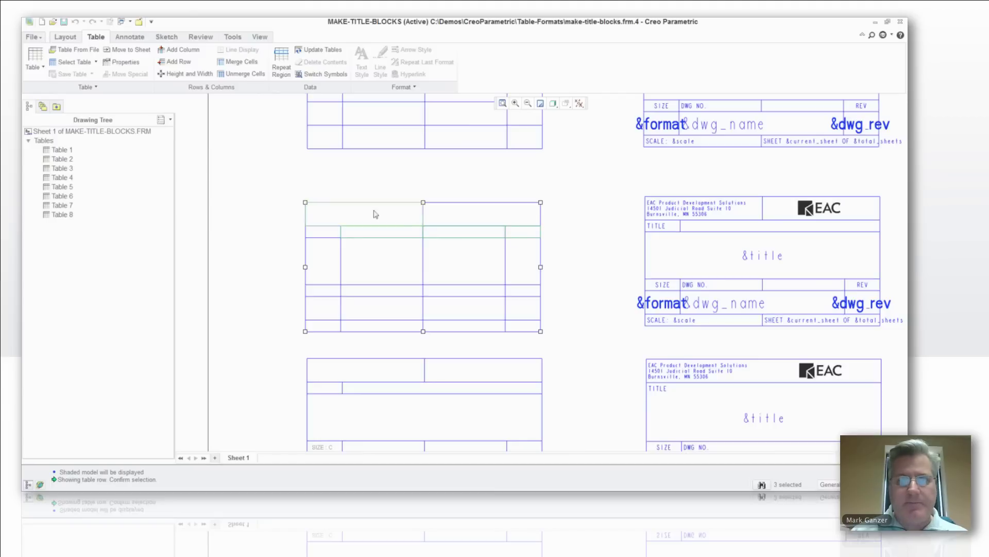
{"action": "left_click", "coordinate": [239, 62]}
{"action": "left_click", "coordinate": [243, 256]}
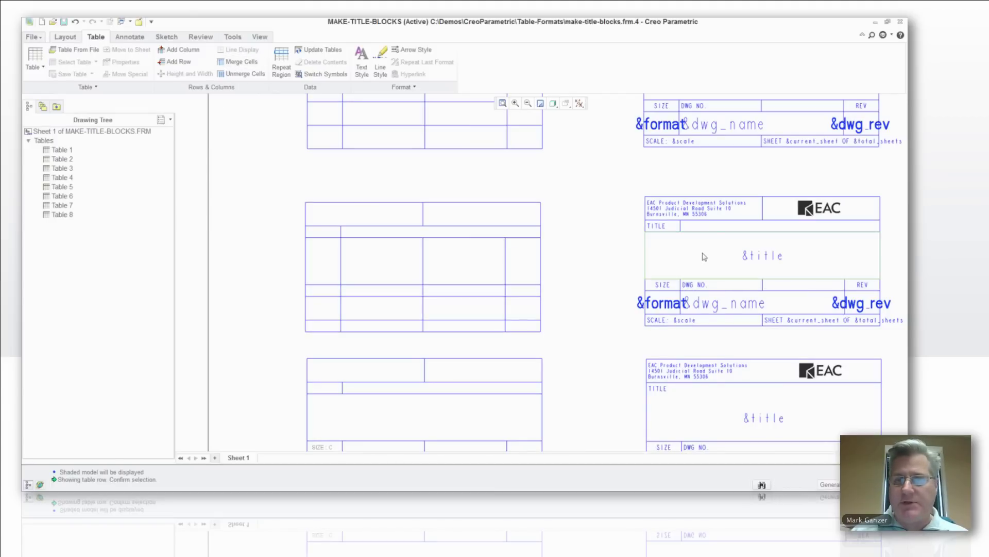
Merge all four cells of the tall third row into one full-width title area.
{"action": "left_click", "coordinate": [329, 265]}
{"action": "left_click", "coordinate": [452, 267], "text": "ctrl"}
{"action": "left_click", "coordinate": [528, 267], "text": "ctrl"}
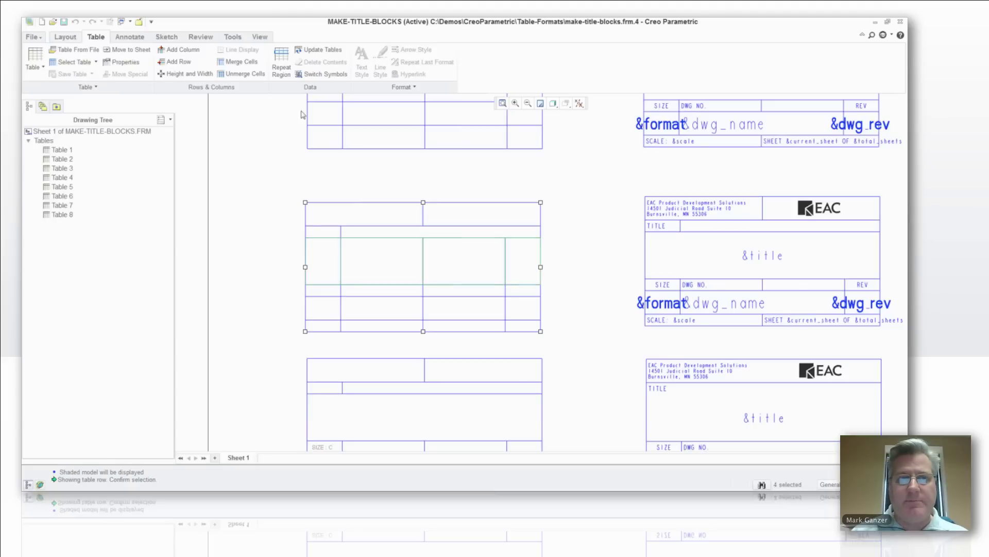
{"action": "left_click", "coordinate": [241, 62]}
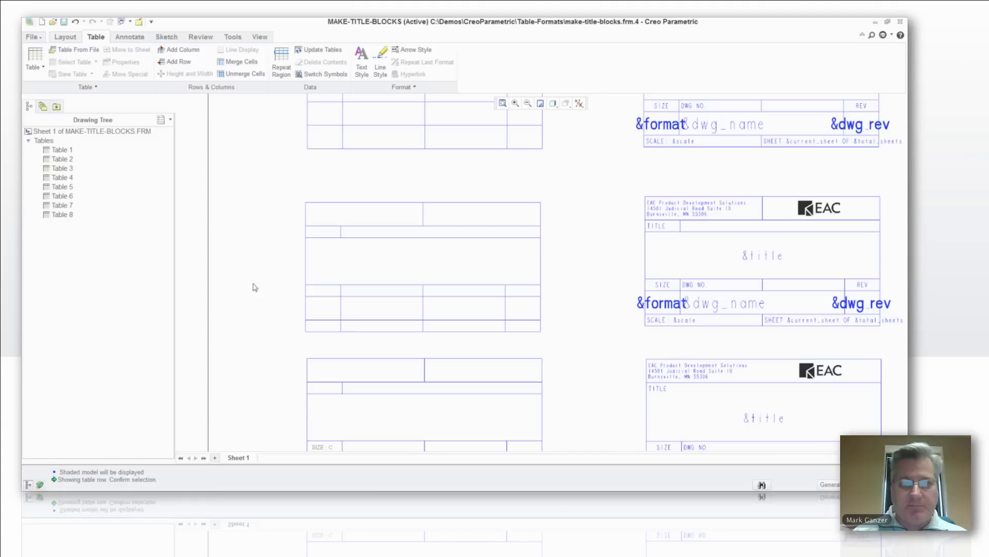
Label the short second-row cell of the blank merged table TITLE, with the text's vertical alignment set to Middle.
{"action": "middle_click_drag", "start_coordinate": [253, 287], "coordinate": [254, 212]}
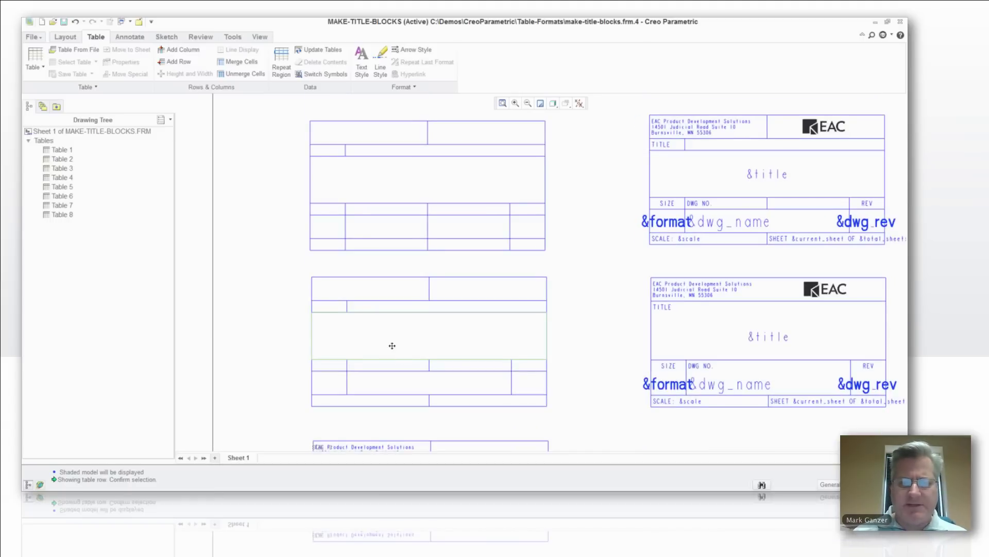
{"action": "middle_click_drag", "start_coordinate": [394, 349], "coordinate": [396, 181]}
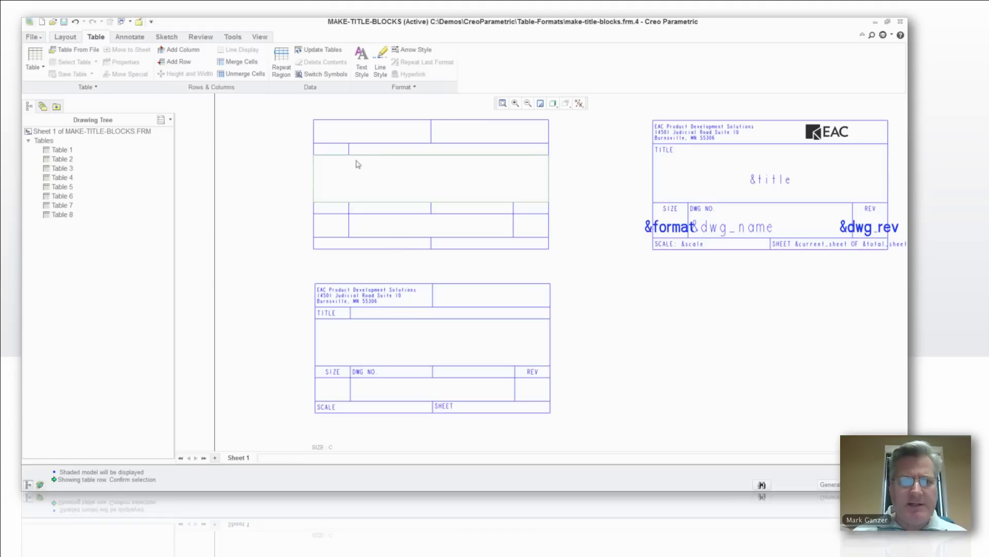
{"action": "left_click", "coordinate": [330, 149]}
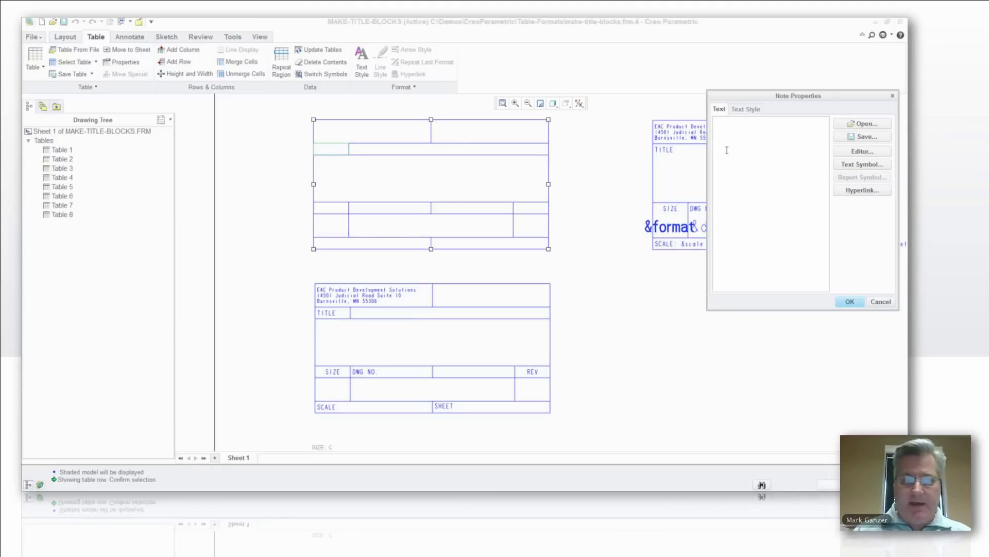
{"action": "type", "text": "TITLE"}
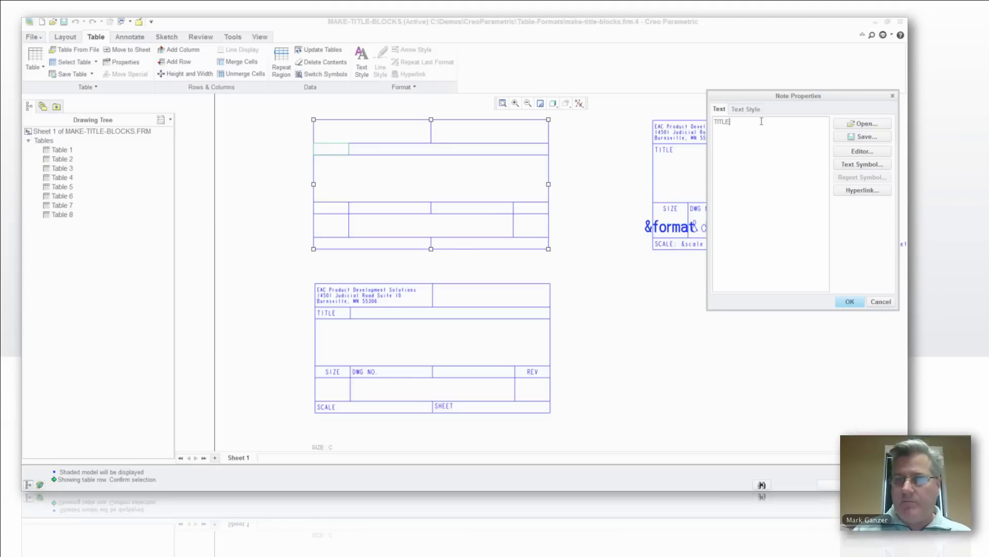
{"action": "left_click", "coordinate": [746, 109]}
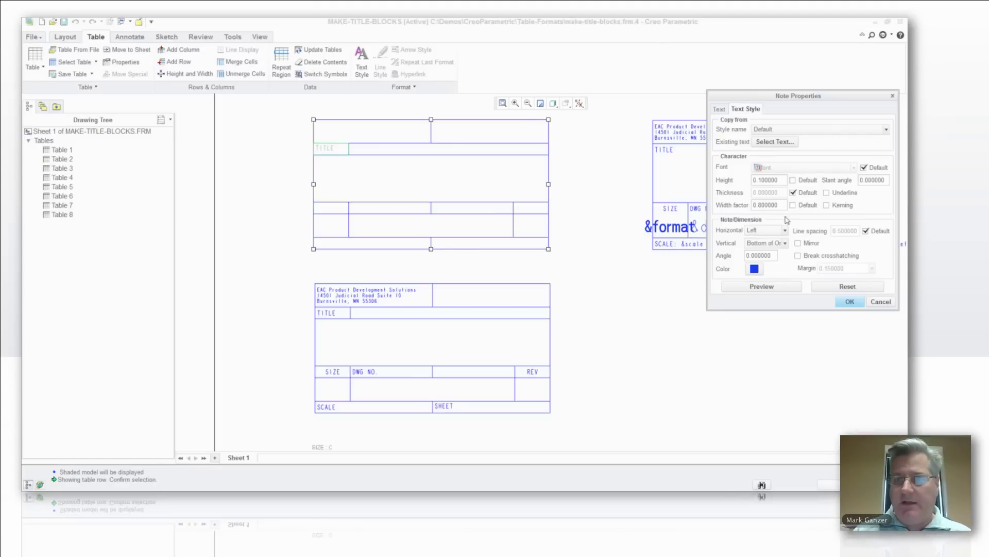
{"action": "left_click", "coordinate": [785, 243]}
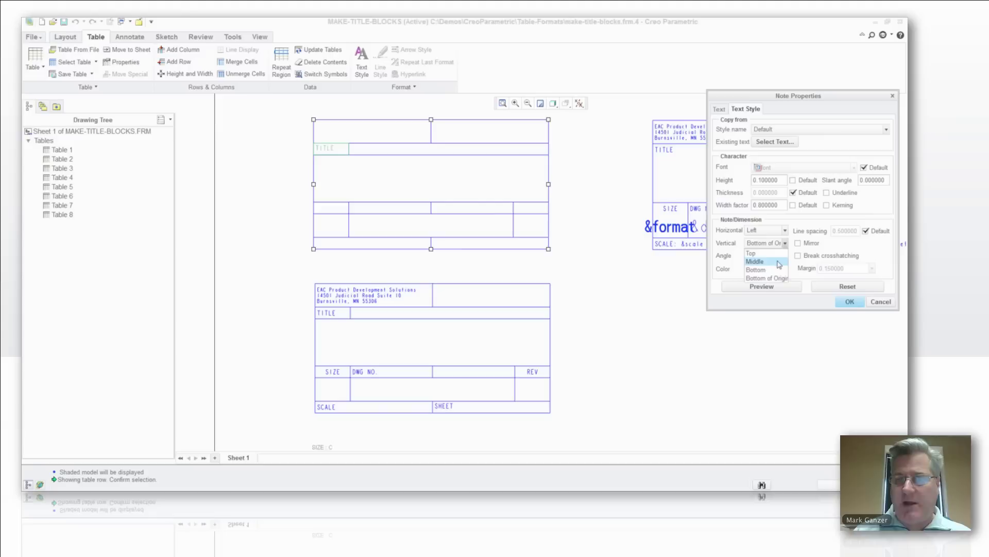
{"action": "left_click", "coordinate": [778, 264]}
{"action": "left_click", "coordinate": [784, 288]}
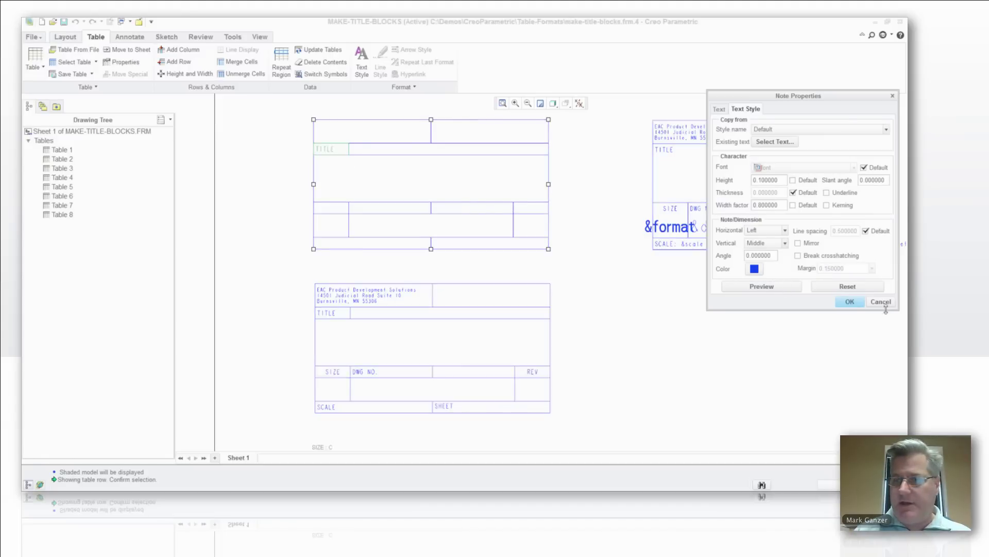
{"action": "left_click", "coordinate": [850, 301]}
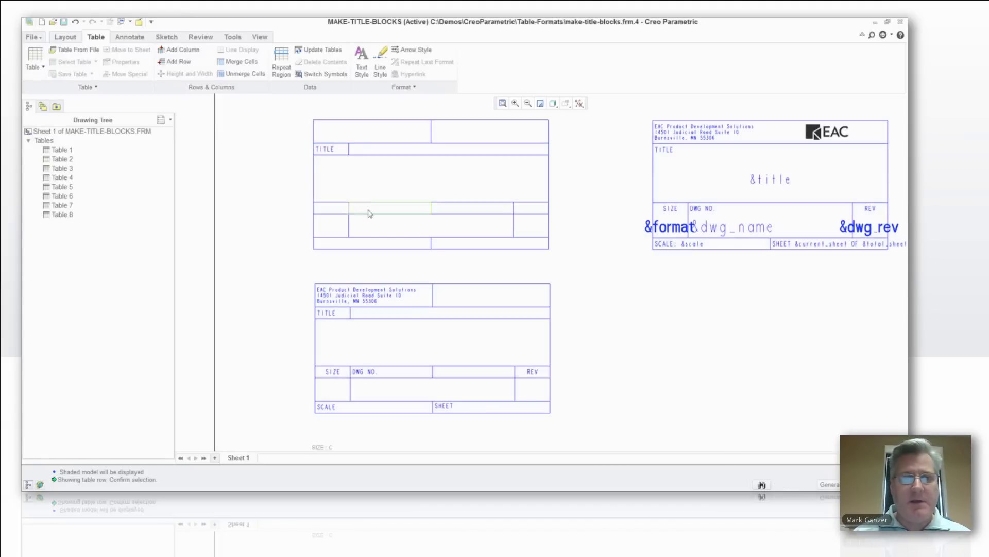
Label the first cell of the row directly beneath that table's large title area SIZE.
{"action": "double_click", "coordinate": [335, 212]}
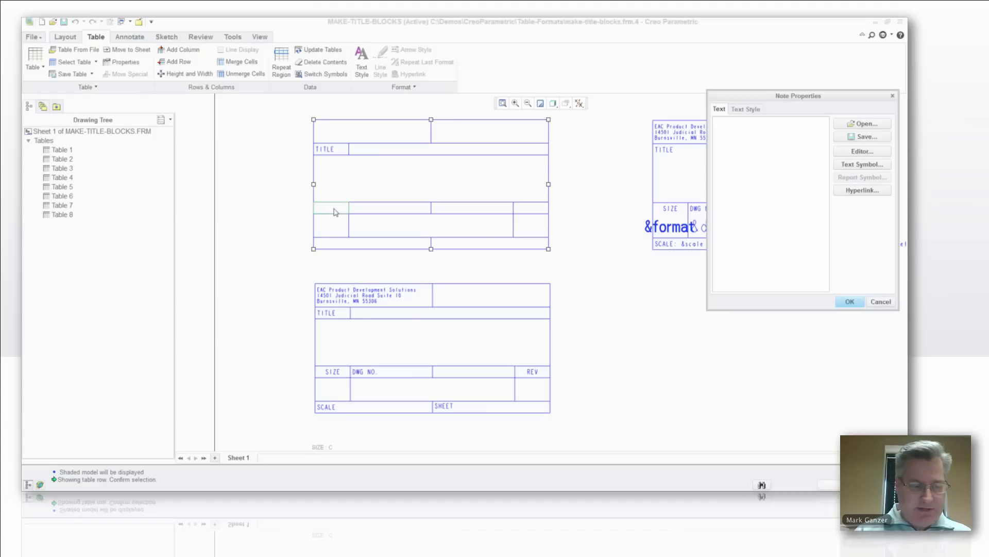
{"action": "type", "text": "SIZE"}
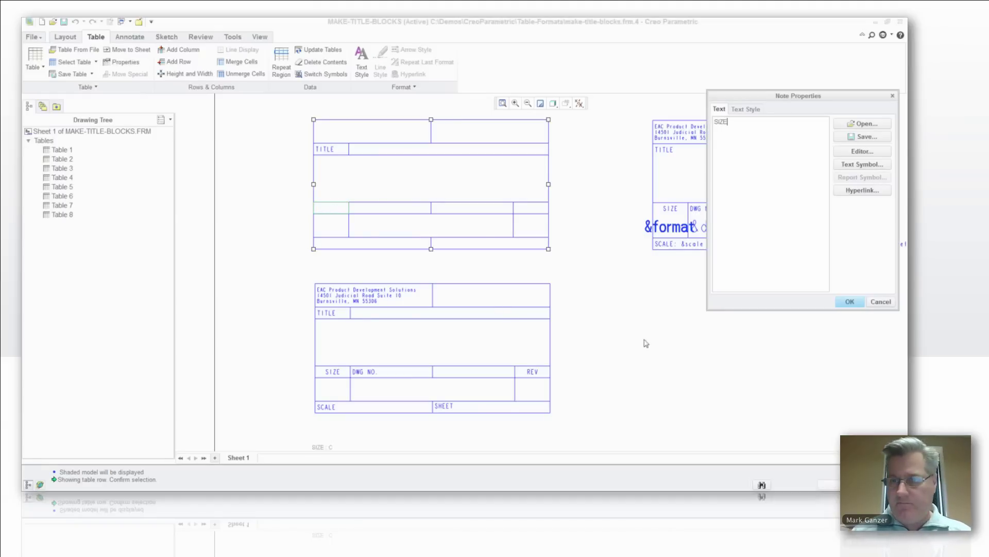
{"action": "left_click", "coordinate": [850, 302]}
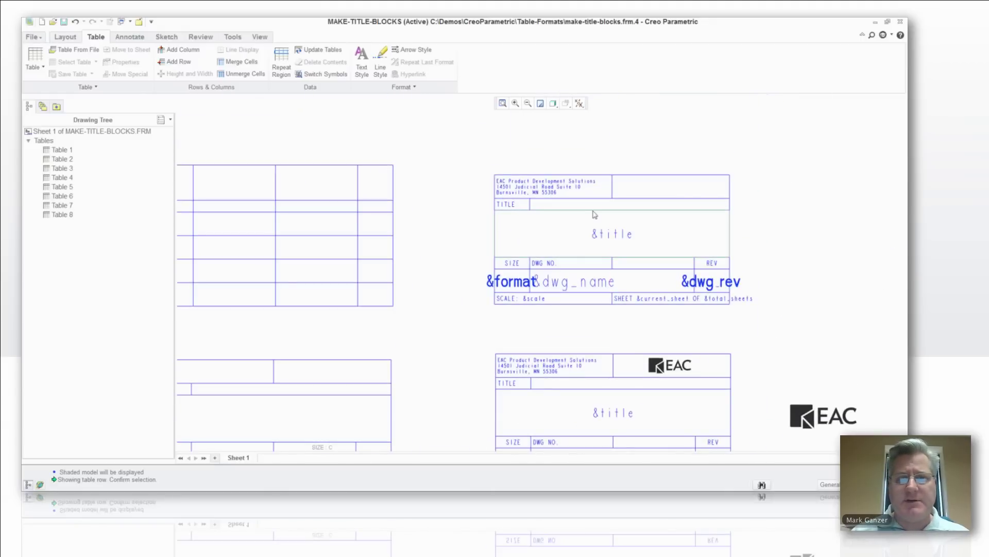
In the labelled title block below, enter &title in the large title cell with a text height of 0.2.
{"action": "mouse_move", "coordinate": [519, 317]}
{"action": "middle_mouse_down"}
{"action": "mouse_move", "coordinate": [607, 172]}
{"action": "mouse_move", "coordinate": [573, 273]}
{"action": "mouse_move", "coordinate": [590, 168]}
{"action": "middle_mouse_up"}
{"action": "middle_click_drag", "start_coordinate": [559, 327], "coordinate": [565, 257]}
{"action": "double_click", "coordinate": [420, 325]}
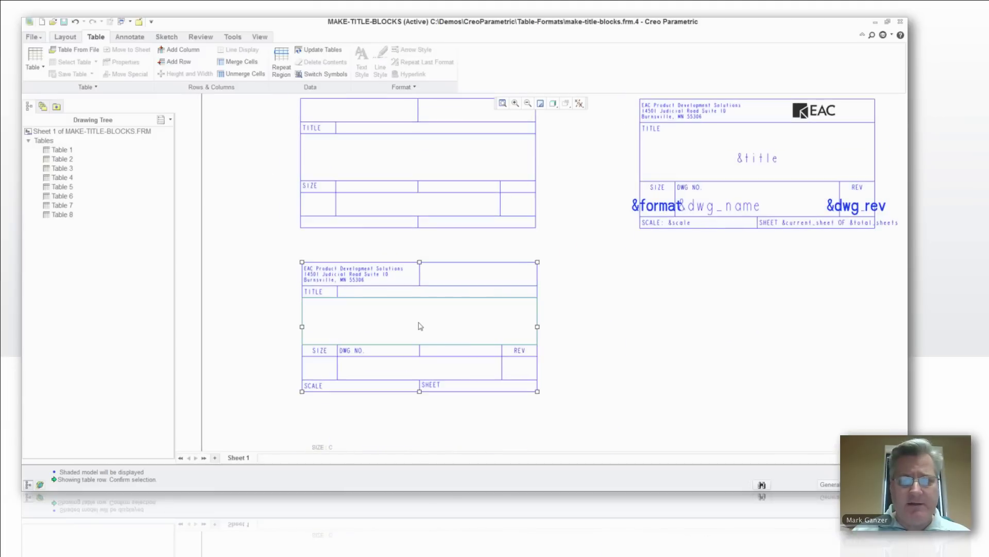
{"action": "type", "text": "&title"}
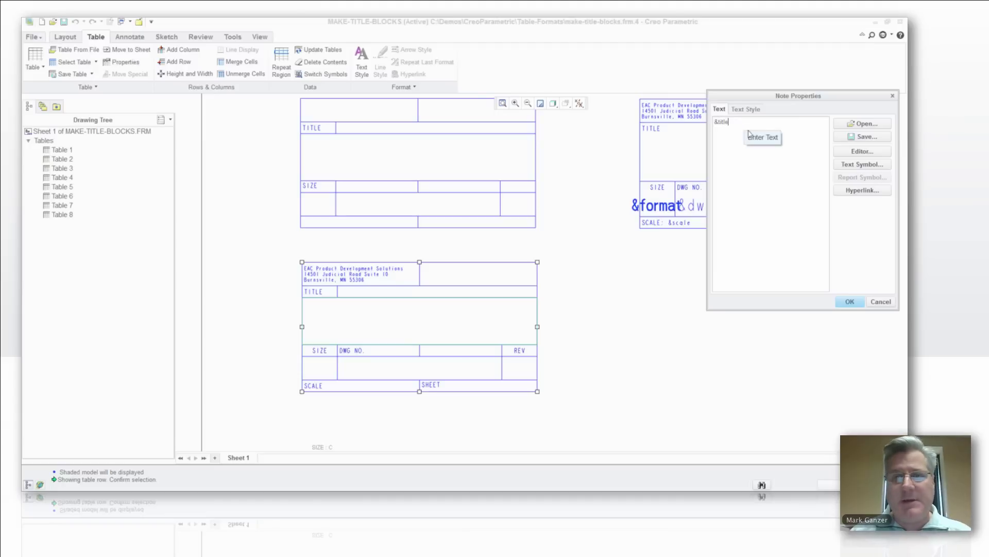
{"action": "left_click", "coordinate": [748, 110]}
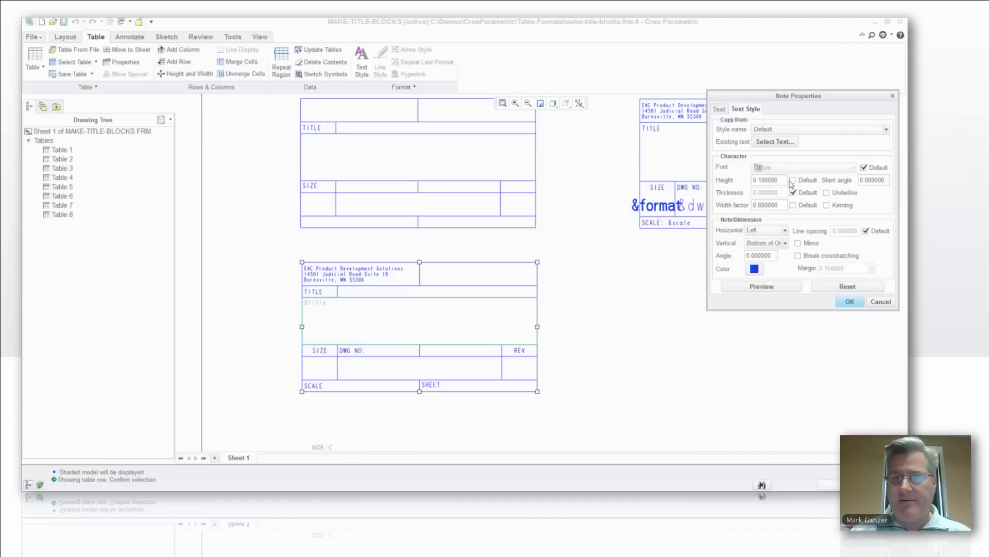
{"action": "left_click", "coordinate": [760, 182]}
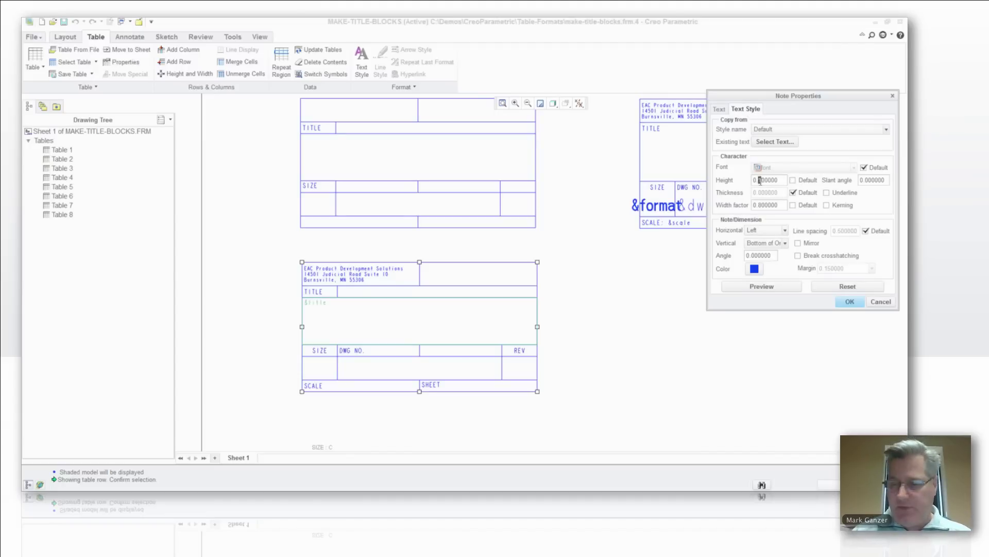
{"action": "left_click", "coordinate": [768, 287]}
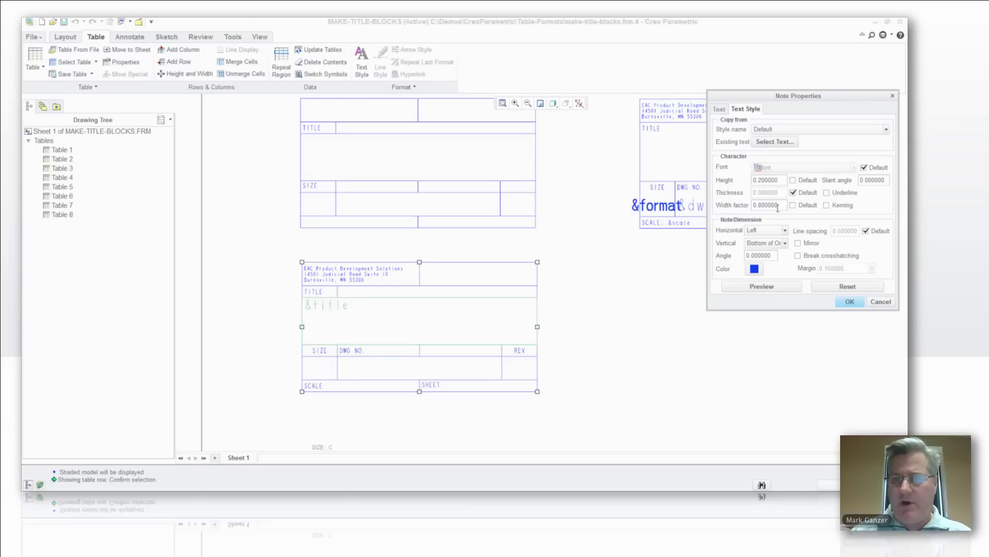
Align the &title text to Center horizontally and Middle vertically in its cell.
{"action": "left_click", "coordinate": [785, 231]}
{"action": "left_click", "coordinate": [756, 248]}
{"action": "left_click", "coordinate": [785, 243]}
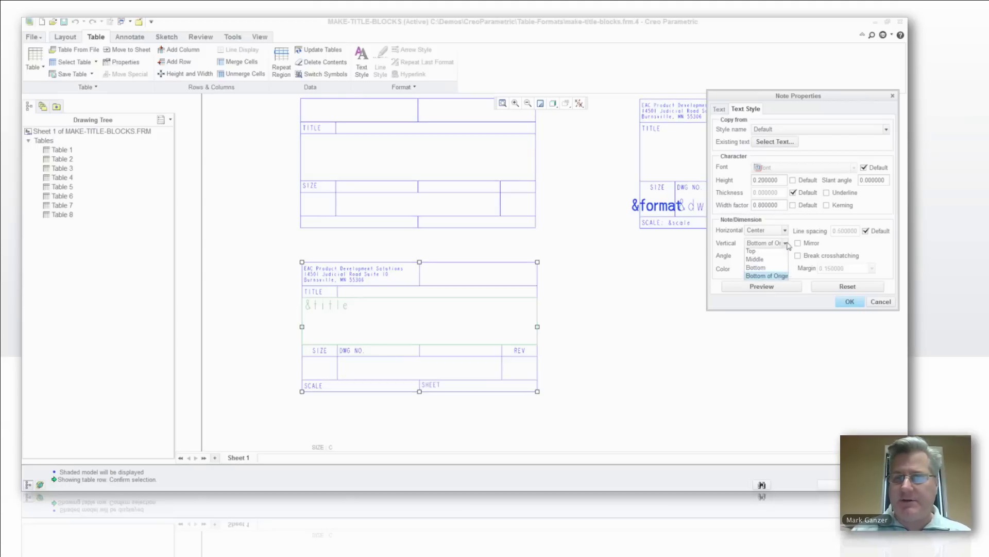
{"action": "left_click", "coordinate": [781, 263]}
{"action": "left_click", "coordinate": [773, 287]}
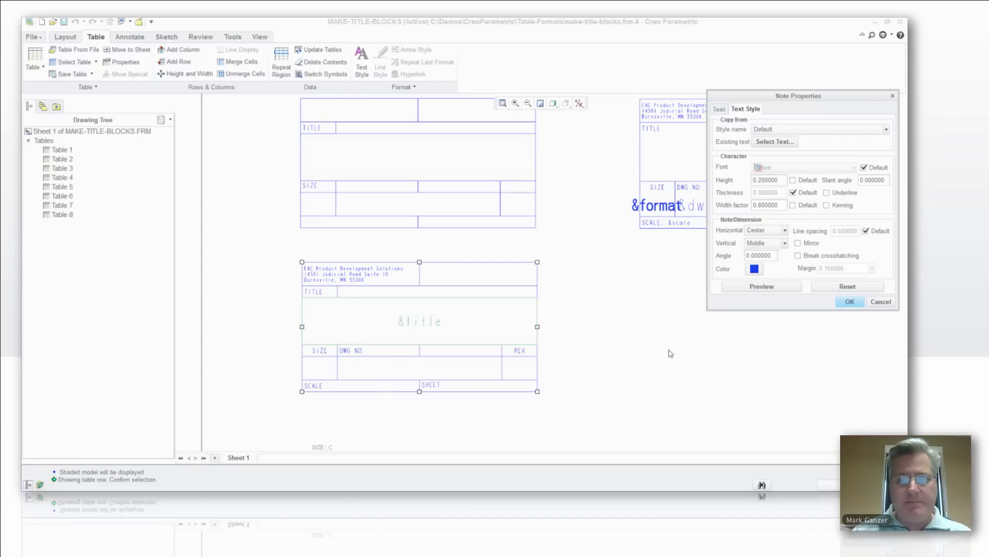
{"action": "left_click", "coordinate": [847, 303]}
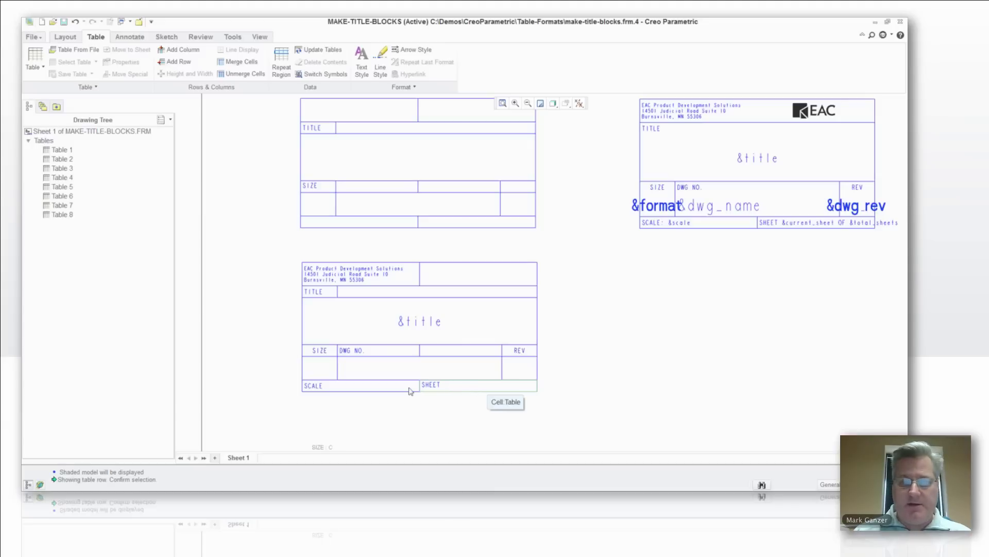
Extend the SHEET cell's text in the same title block to read SHEET &current_sheet OF &total_sheets.
{"action": "double_click", "coordinate": [441, 386]}
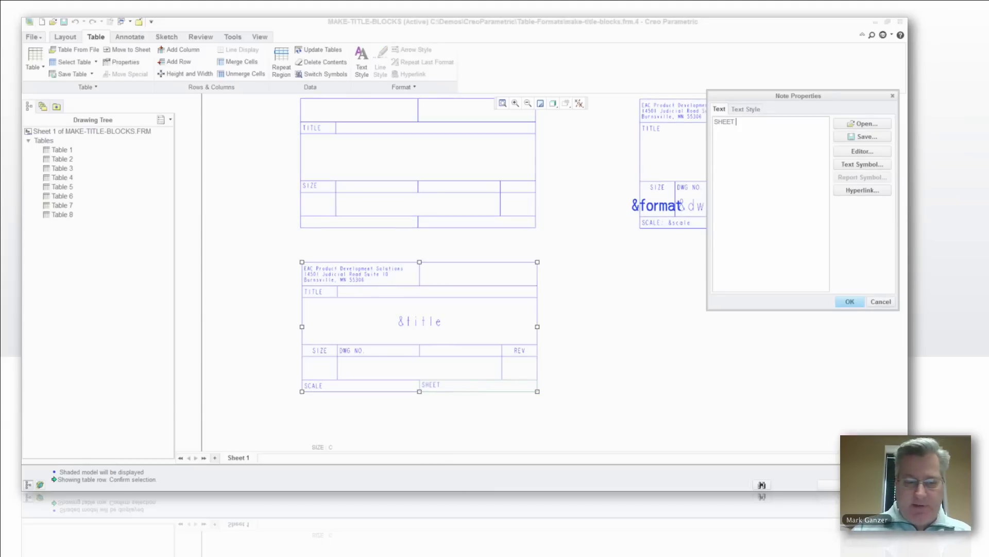
{"action": "type", "text": "&cu"}
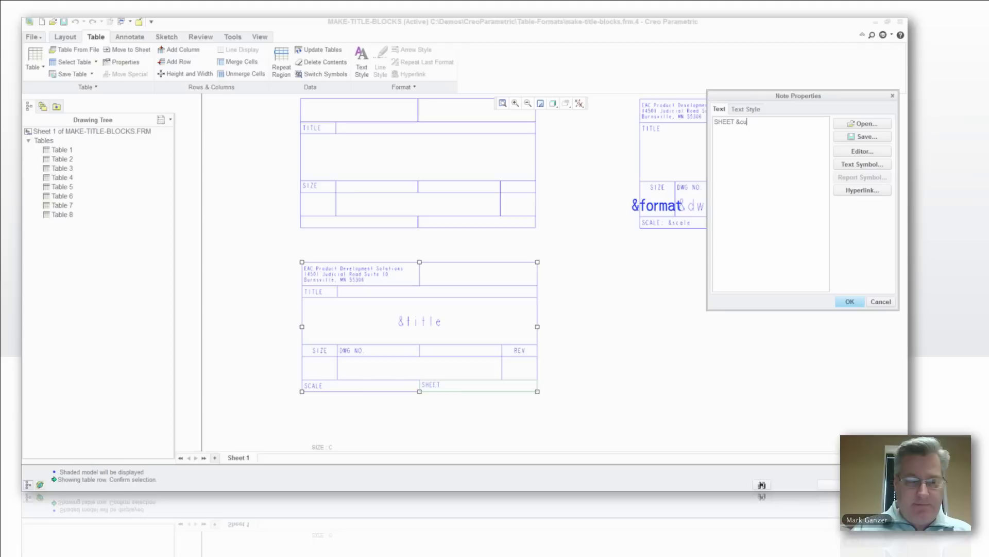
{"action": "type", "text": "rrent"}
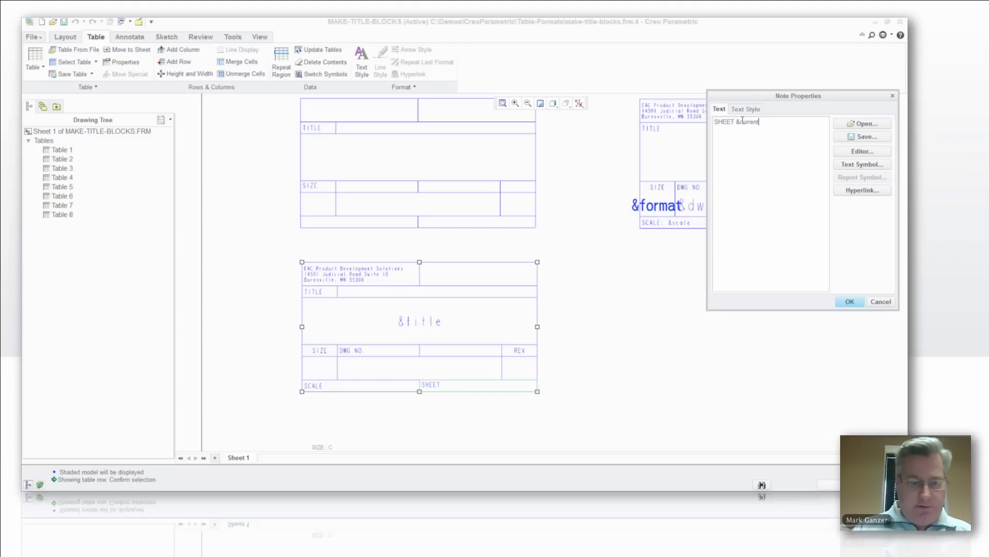
{"action": "type", "text": "_sh"}
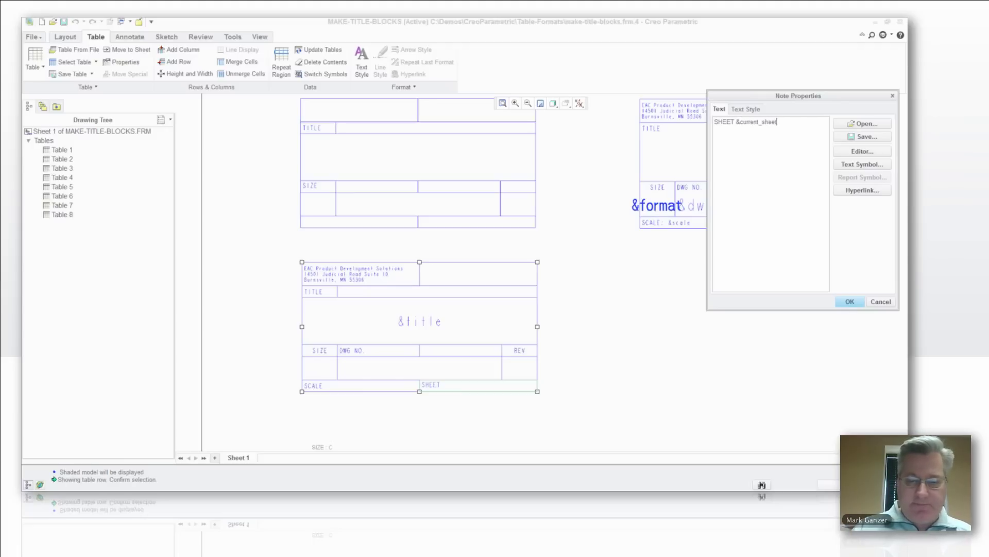
{"action": "type", "text": "eet "}
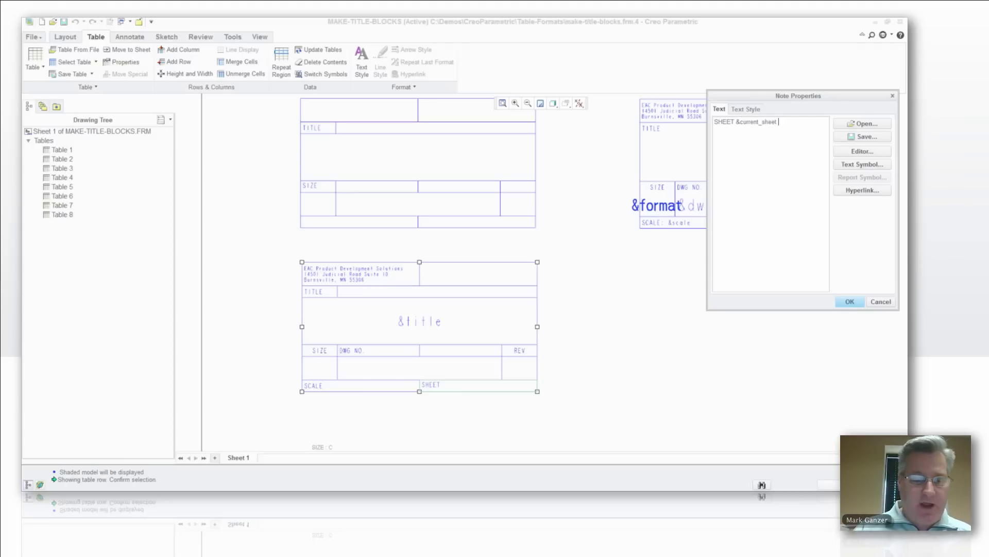
{"action": "type", "text": "OF &total_she"}
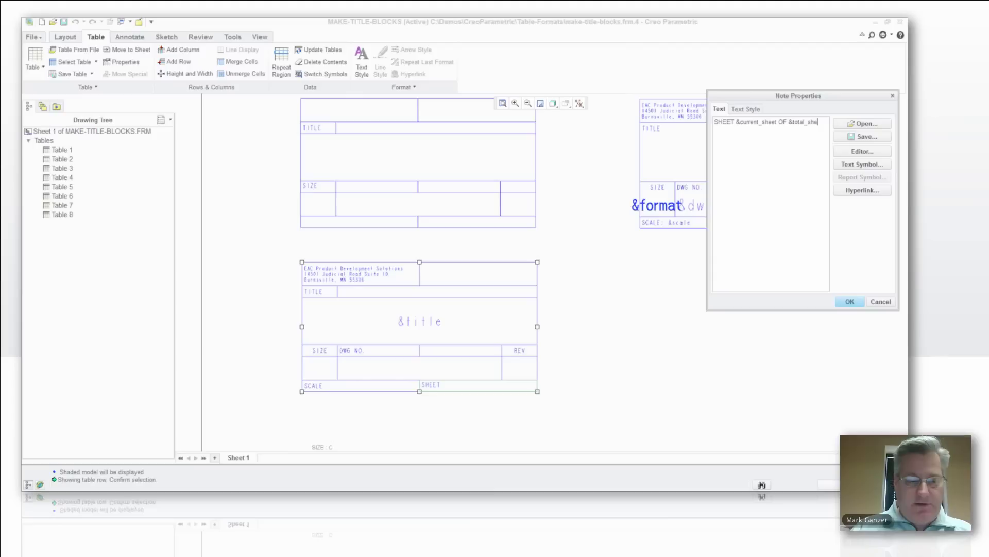
{"action": "type", "text": "ts"}
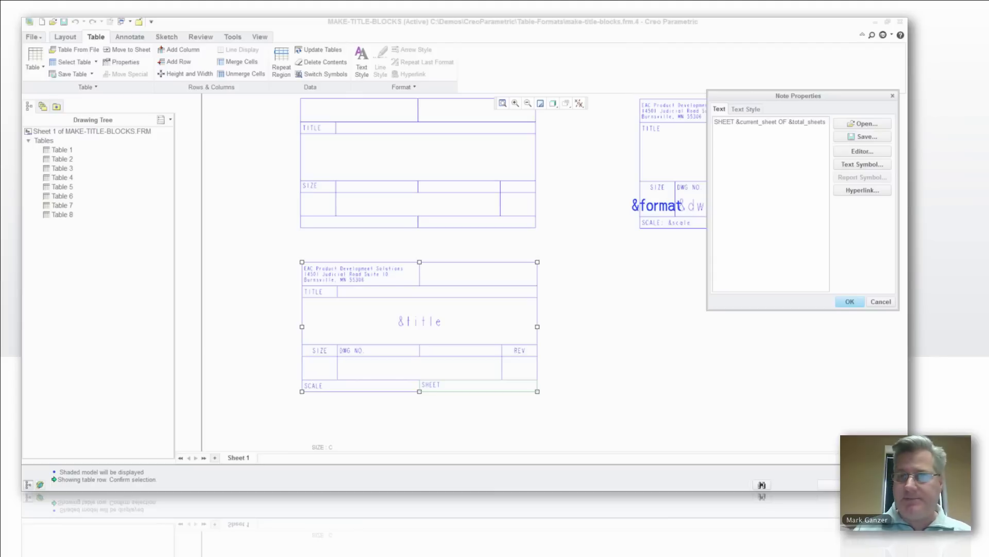
{"action": "left_click", "coordinate": [850, 302]}
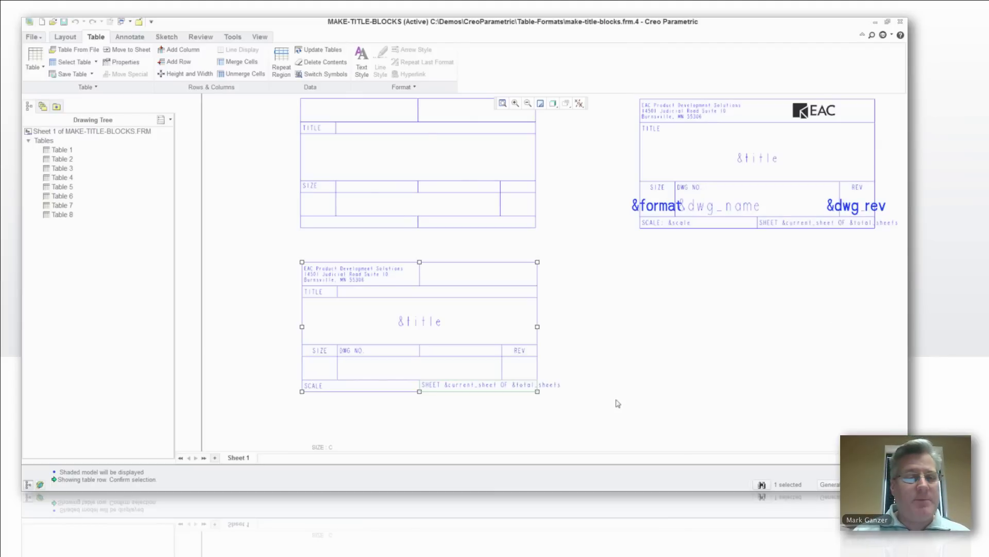
{"action": "left_click", "coordinate": [538, 393]}
Move the loose EAC logo symbol up beside the uppermost completed title block and check its symbol name in its properties.
{"action": "scroll", "coordinate": [539, 393], "scroll_direction": "down", "scroll_amount": 5}
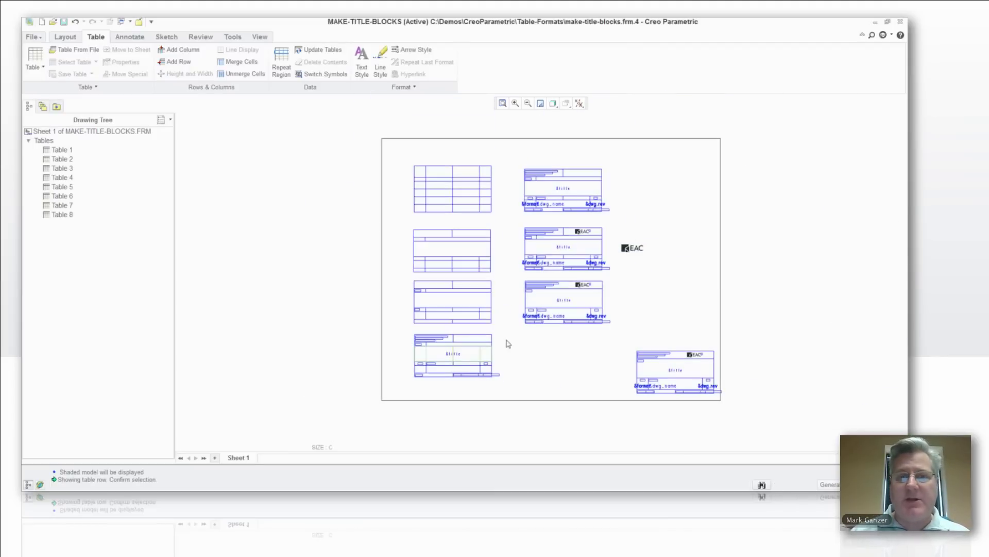
{"action": "scroll", "coordinate": [506, 342], "scroll_direction": "up", "scroll_amount": 4}
{"action": "scroll", "coordinate": [556, 165], "scroll_direction": "up", "scroll_amount": 2}
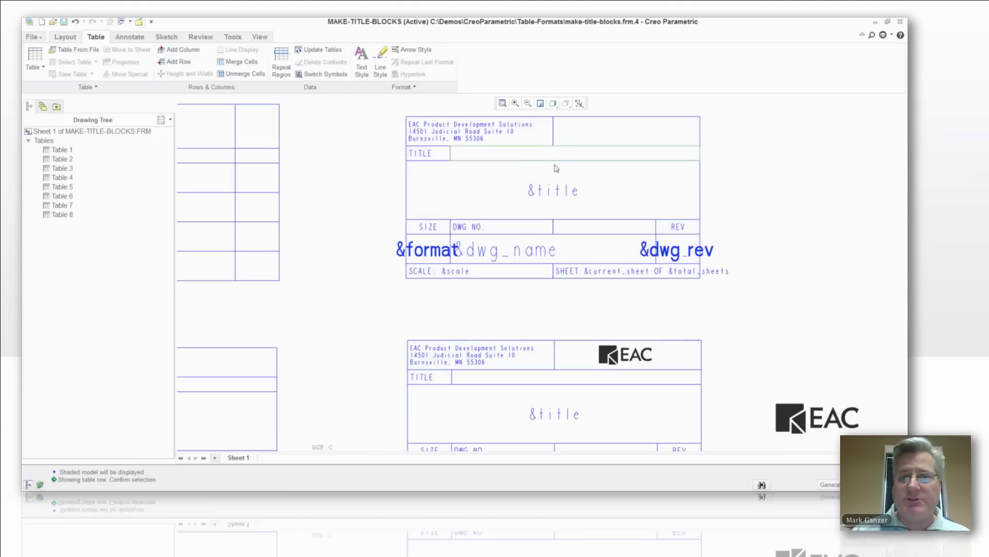
{"action": "middle_click_drag", "start_coordinate": [496, 179], "coordinate": [499, 192]}
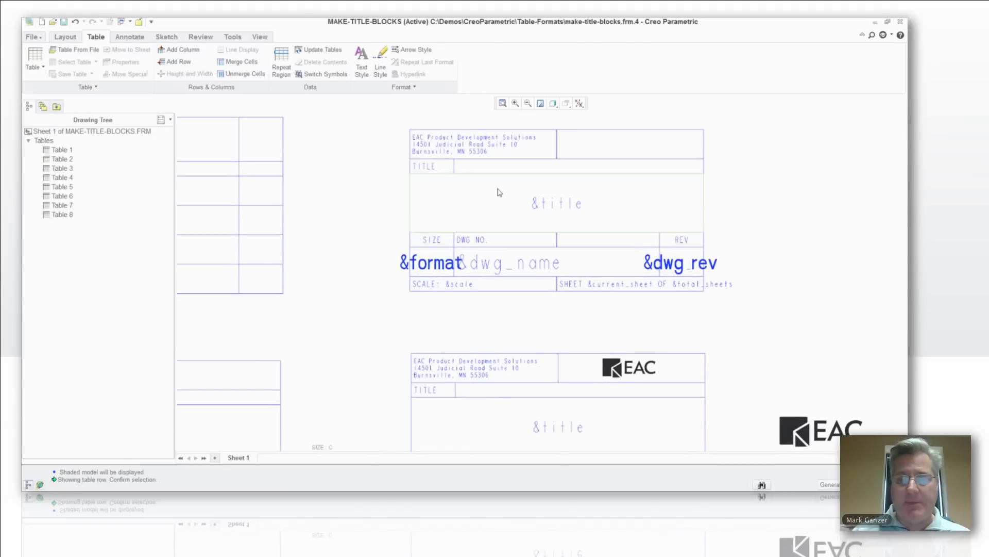
{"action": "left_click", "coordinate": [794, 428]}
{"action": "left_click_drag", "start_coordinate": [793, 428], "coordinate": [777, 311]}
{"action": "left_click", "coordinate": [776, 388]}
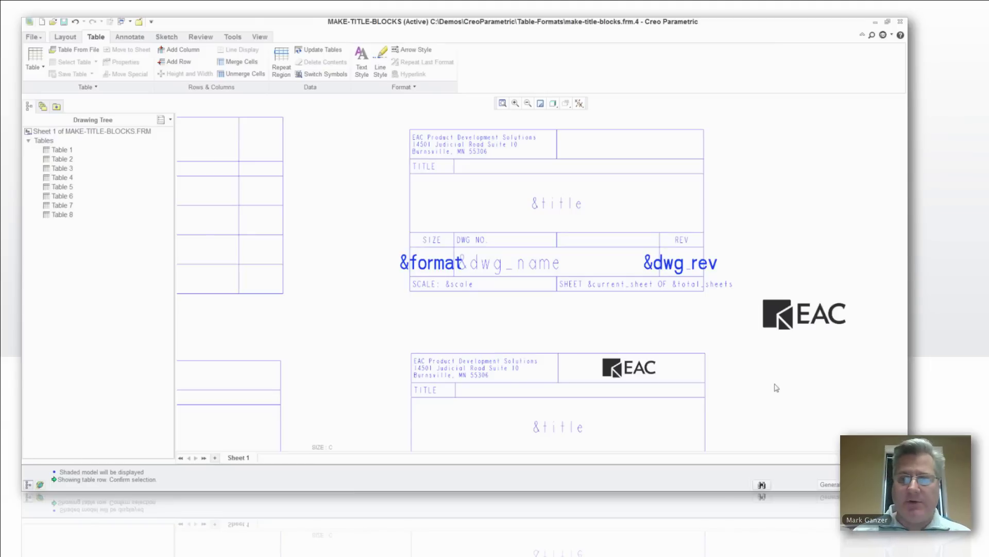
{"action": "double_click", "coordinate": [785, 311]}
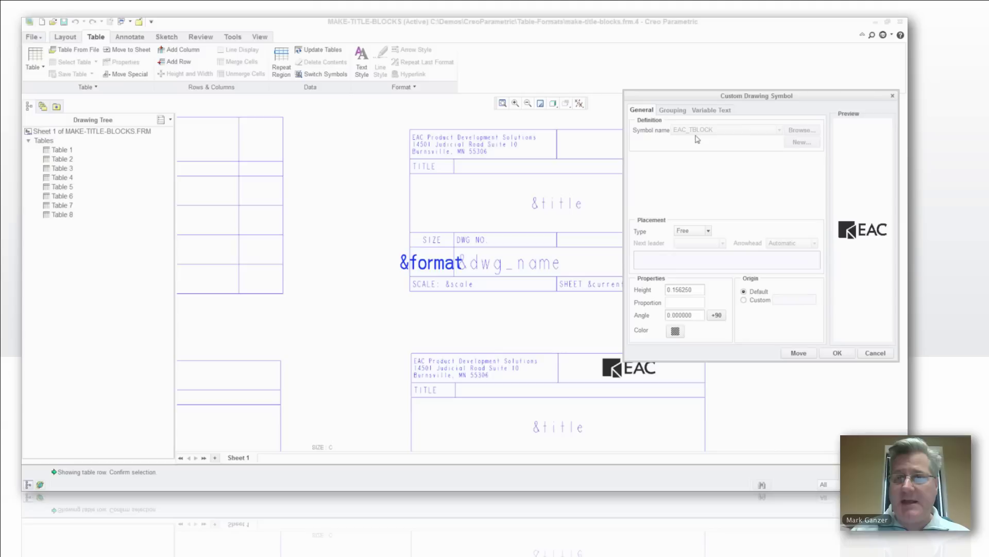
{"action": "left_click", "coordinate": [838, 353]}
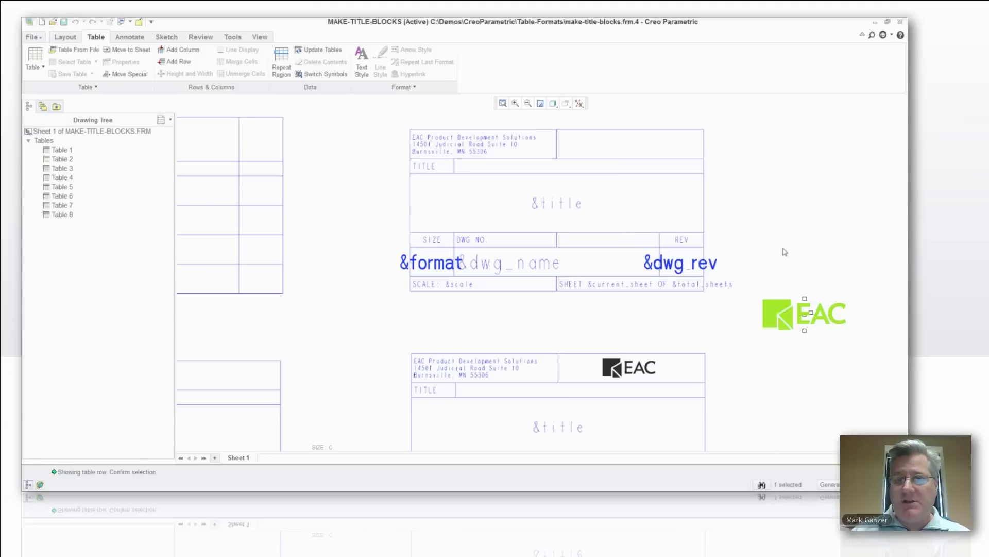
Enter &sym(EAC_TBLOCK) in the empty cell beside the company address in the uppermost completed title block.
{"action": "double_click", "coordinate": [633, 150]}
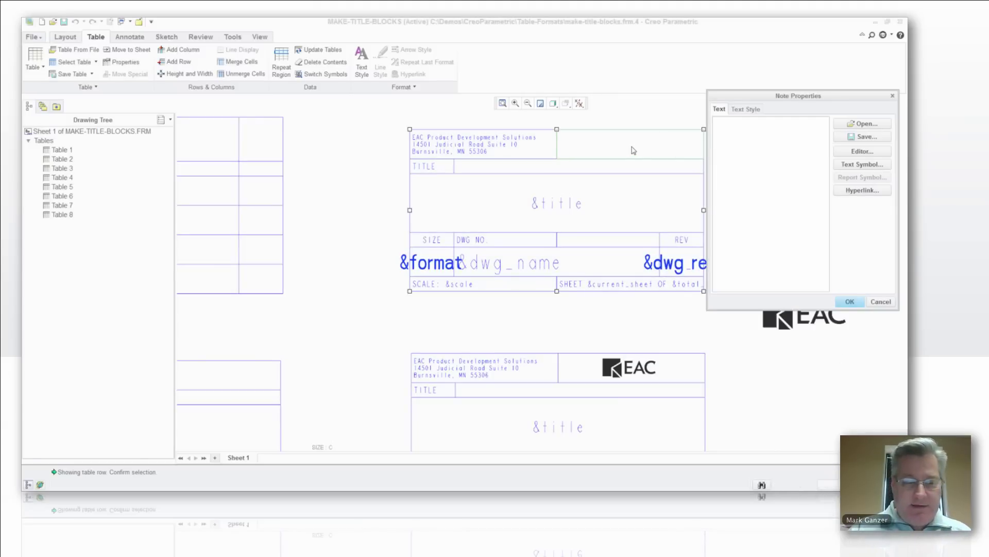
{"action": "type", "text": "&s"}
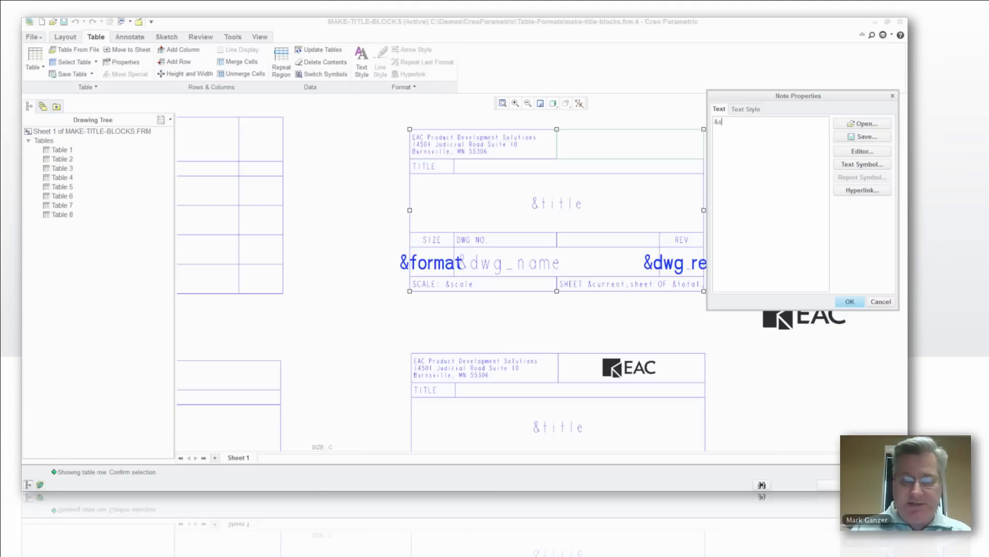
{"action": "type", "text": "ym(EAC_TBLOCK"}
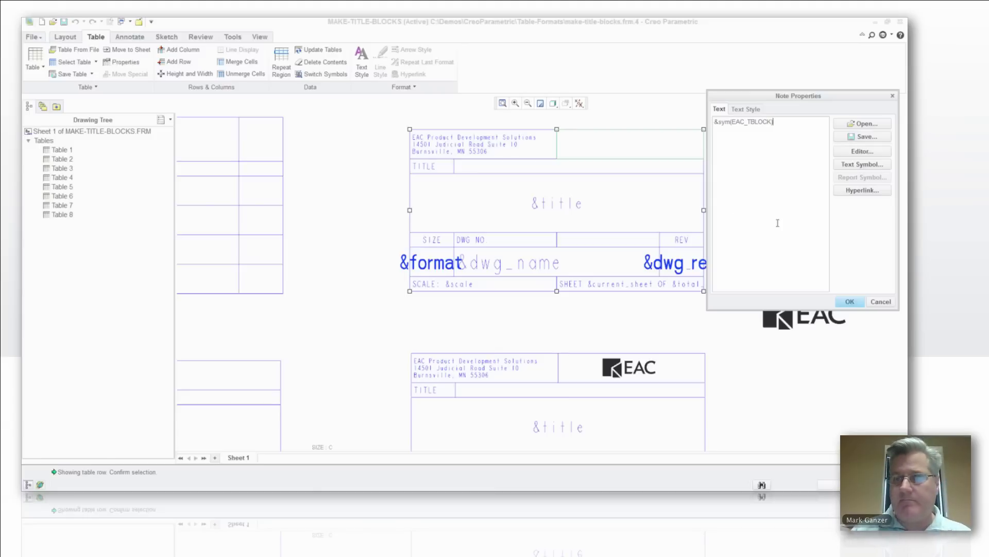
{"action": "left_click", "coordinate": [849, 302]}
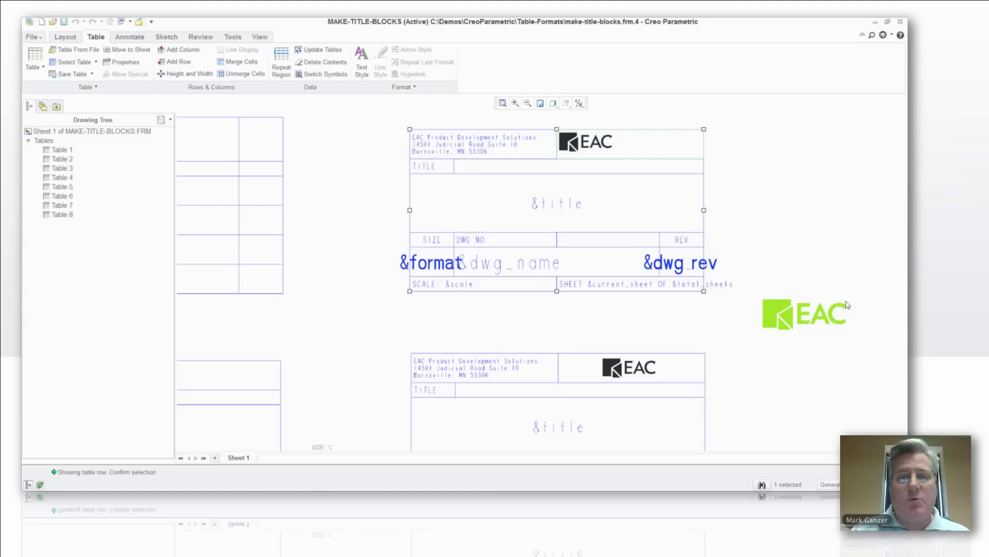
{"action": "left_click", "coordinate": [747, 227]}
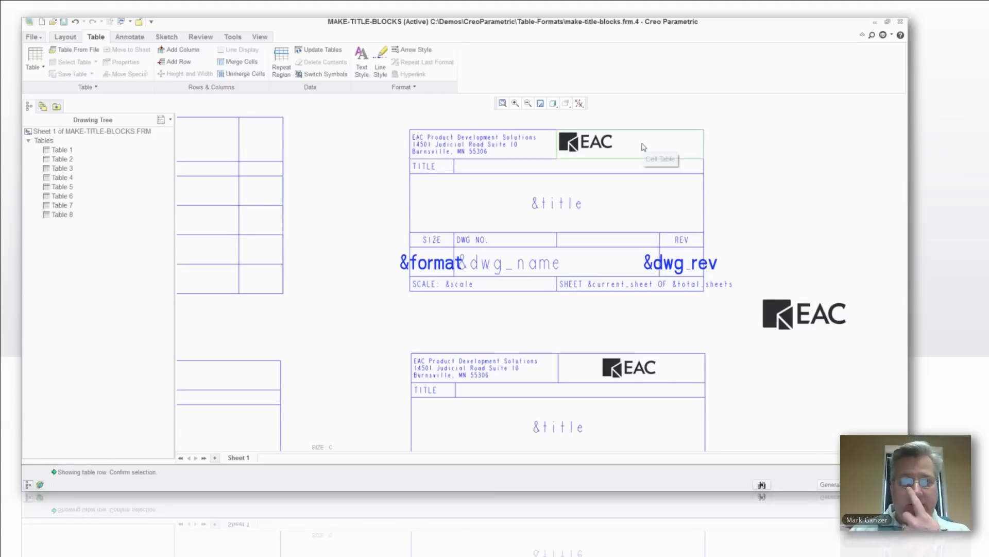
Set the text height of the logo symbol's cell to 0.12 and preview the size.
{"action": "double_click", "coordinate": [644, 147]}
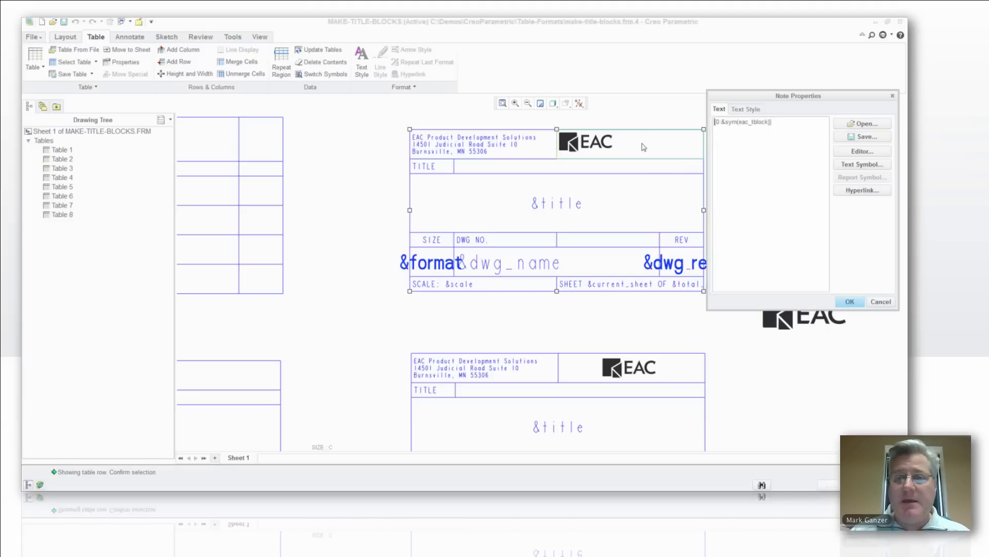
{"action": "left_click", "coordinate": [743, 111]}
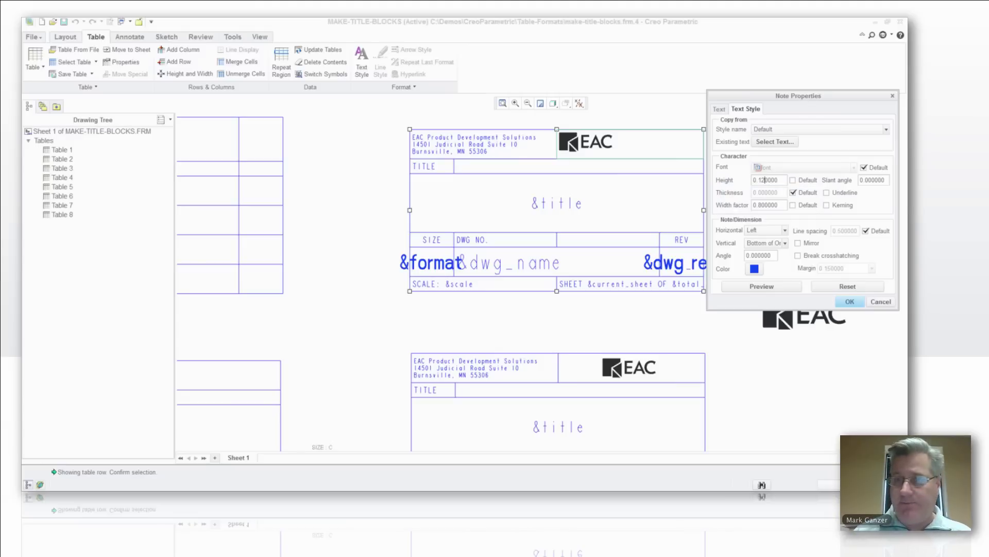
{"action": "left_click", "coordinate": [774, 287]}
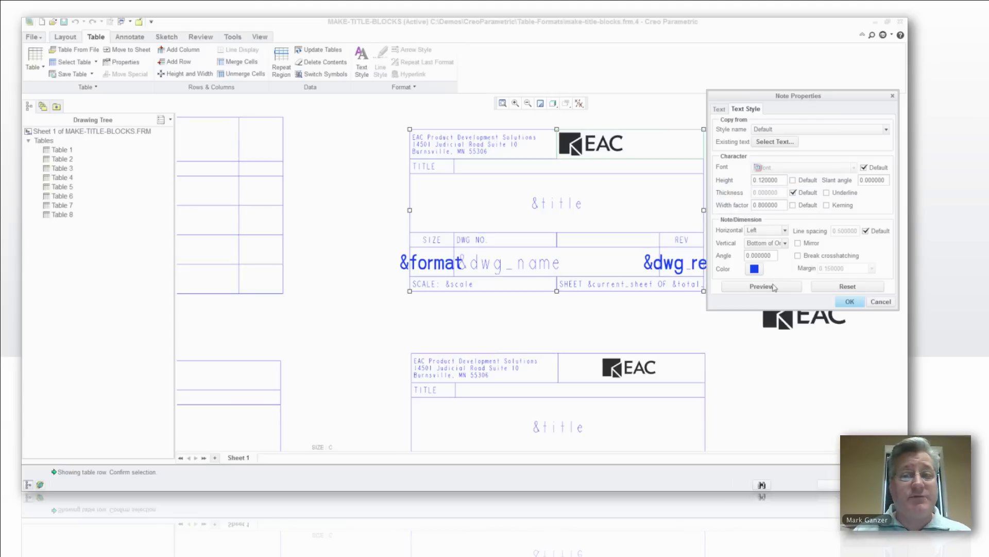
Align the logo symbol to Center horizontally and Middle vertically in its cell.
{"action": "left_click", "coordinate": [785, 231]}
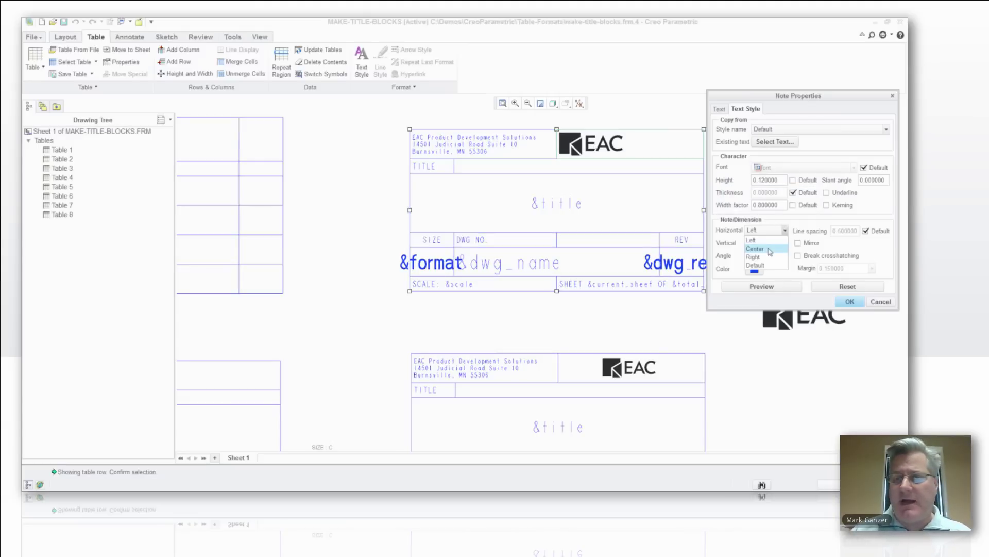
{"action": "left_click", "coordinate": [768, 247]}
{"action": "left_click", "coordinate": [785, 244]}
{"action": "left_click", "coordinate": [775, 263]}
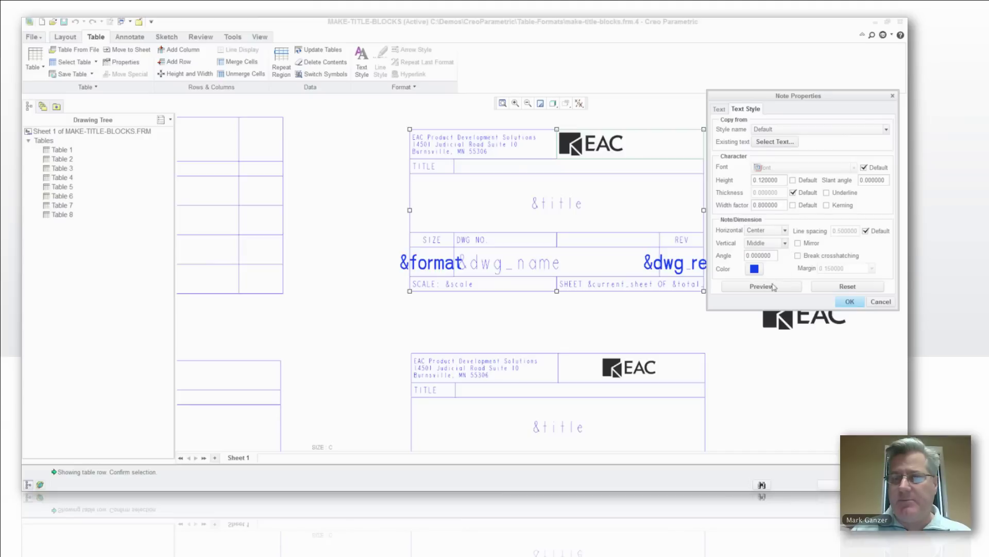
{"action": "left_click", "coordinate": [773, 287]}
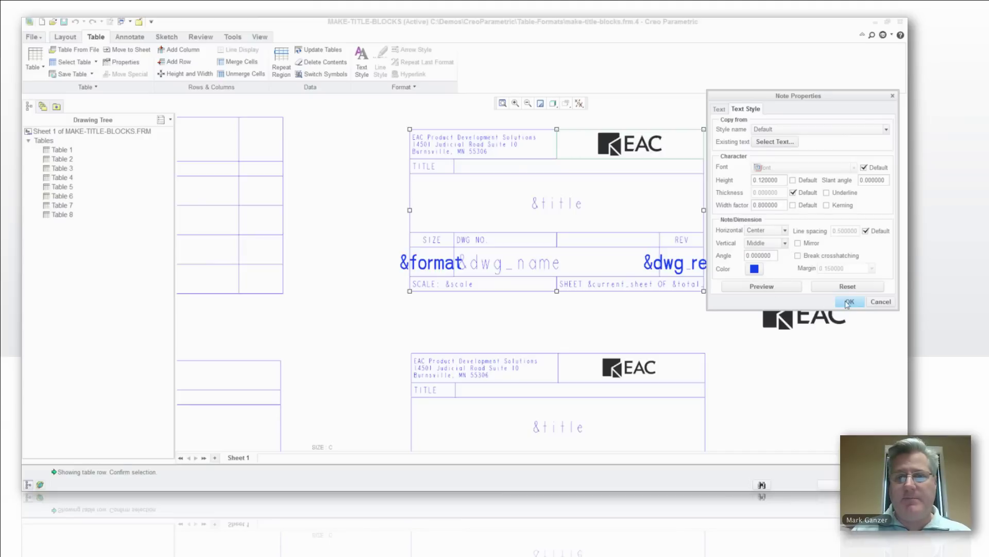
{"action": "left_click", "coordinate": [849, 302]}
Delete the loose EAC logo symbol lying outside the title blocks.
{"action": "scroll", "coordinate": [397, 264], "scroll_direction": "down", "scroll_amount": 2}
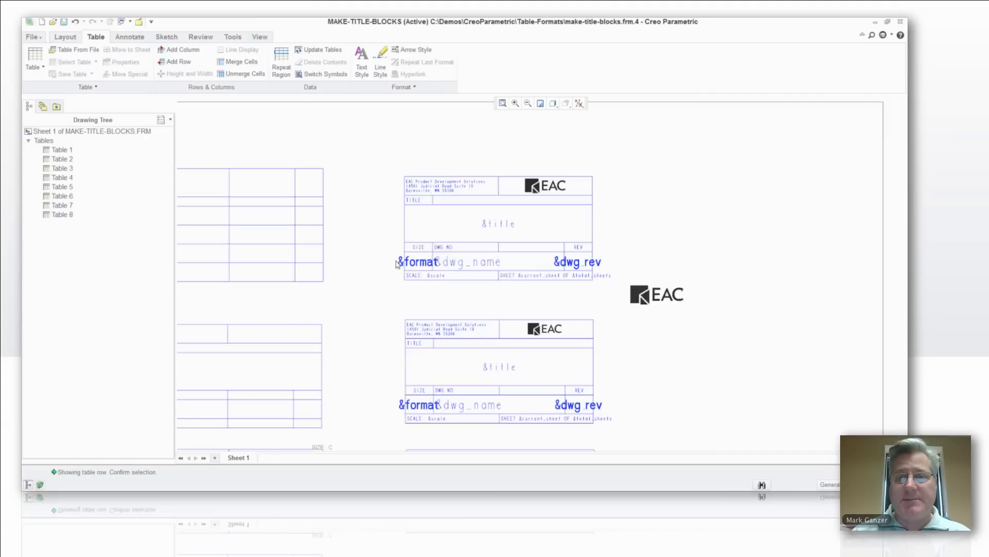
{"action": "left_click", "coordinate": [646, 293]}
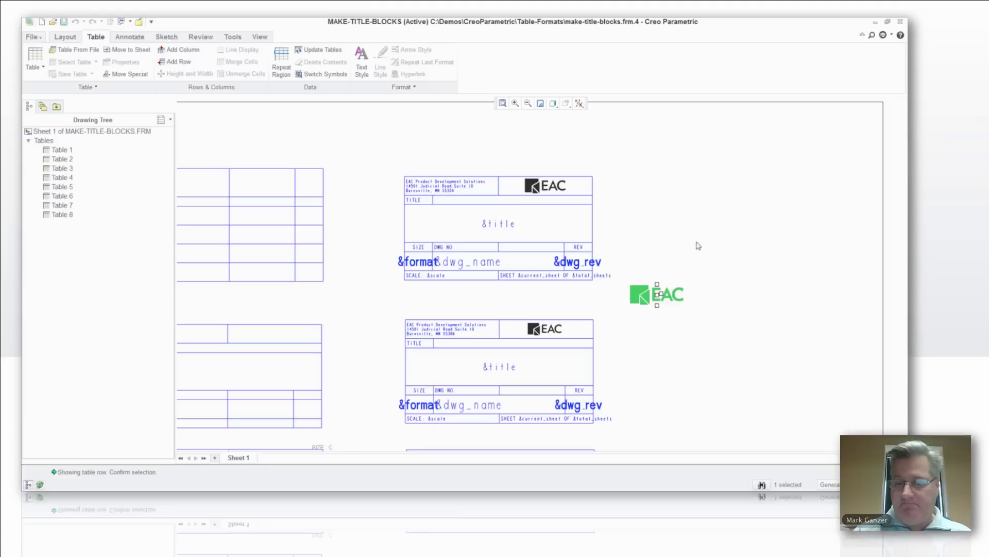
{"action": "key", "text": "Delete"}
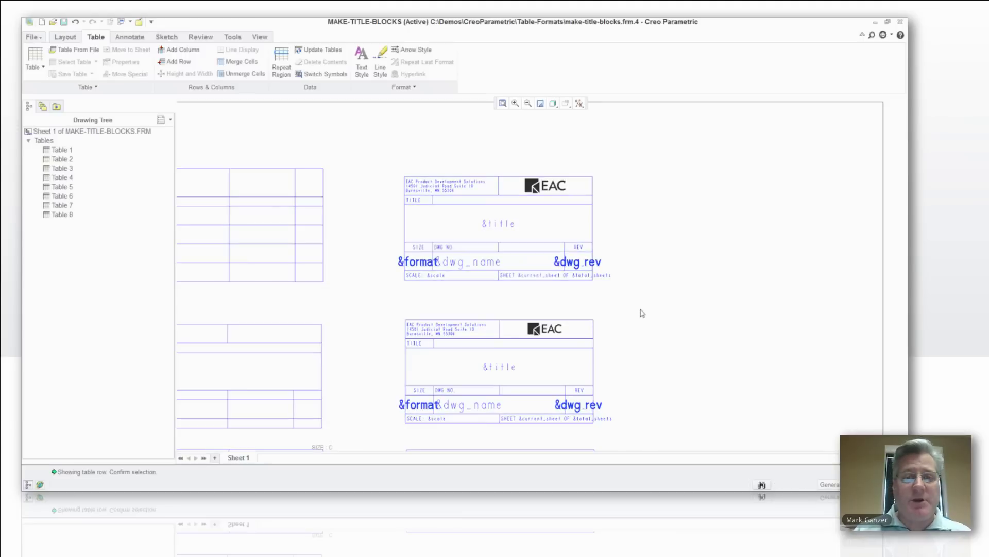
Select the whole uppermost completed title block table and shift it slightly sideways as one object.
{"action": "scroll", "coordinate": [642, 313], "scroll_direction": "up", "scroll_amount": 1}
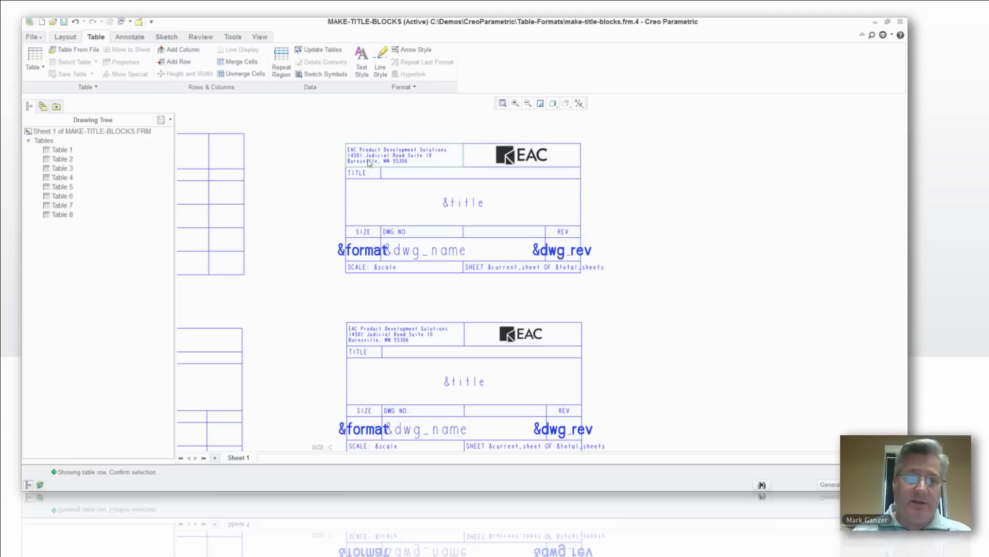
{"action": "scroll", "coordinate": [462, 230], "scroll_direction": "up", "scroll_amount": 2}
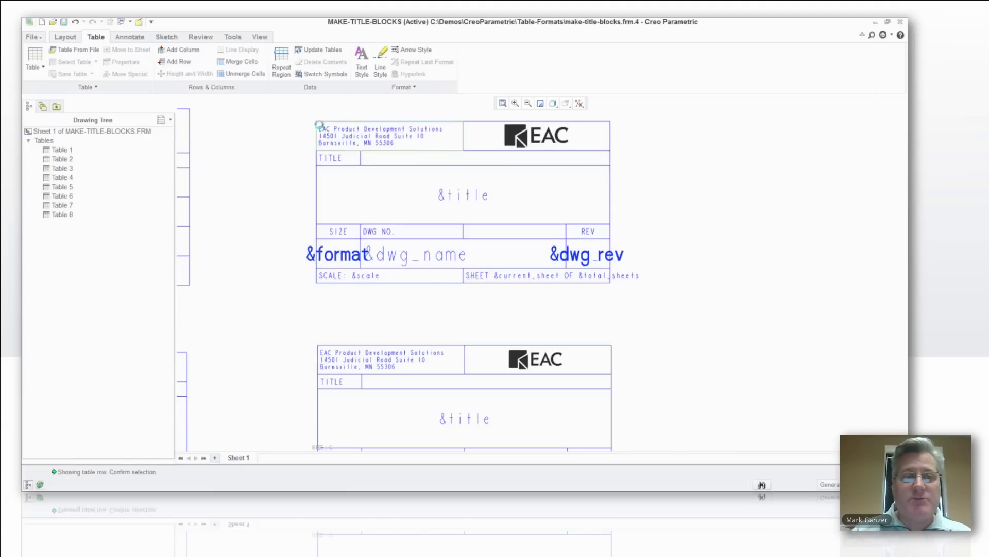
{"action": "right_click", "coordinate": [320, 128]}
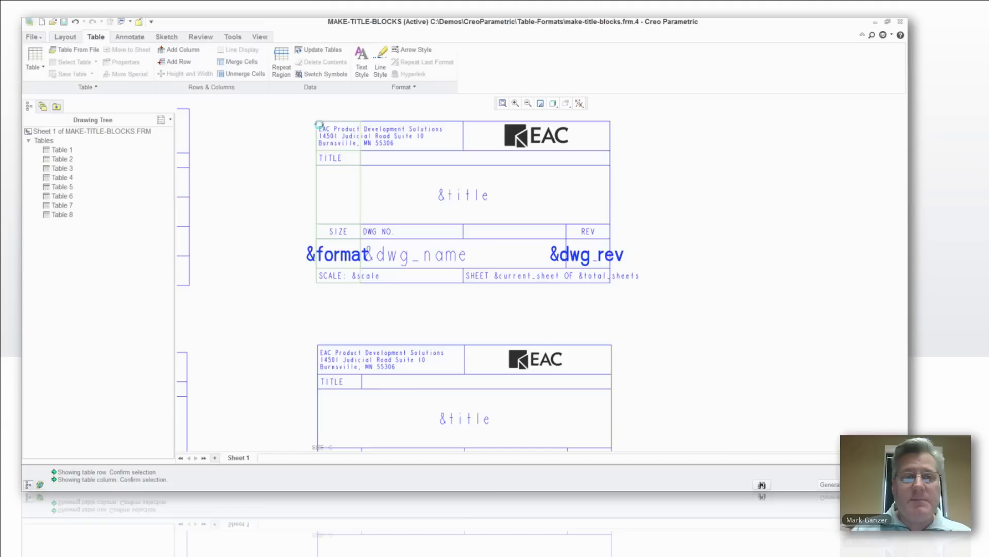
{"action": "right_click", "coordinate": [320, 128]}
{"action": "left_click", "coordinate": [320, 128]}
{"action": "left_click_drag", "start_coordinate": [320, 128], "coordinate": [374, 125]}
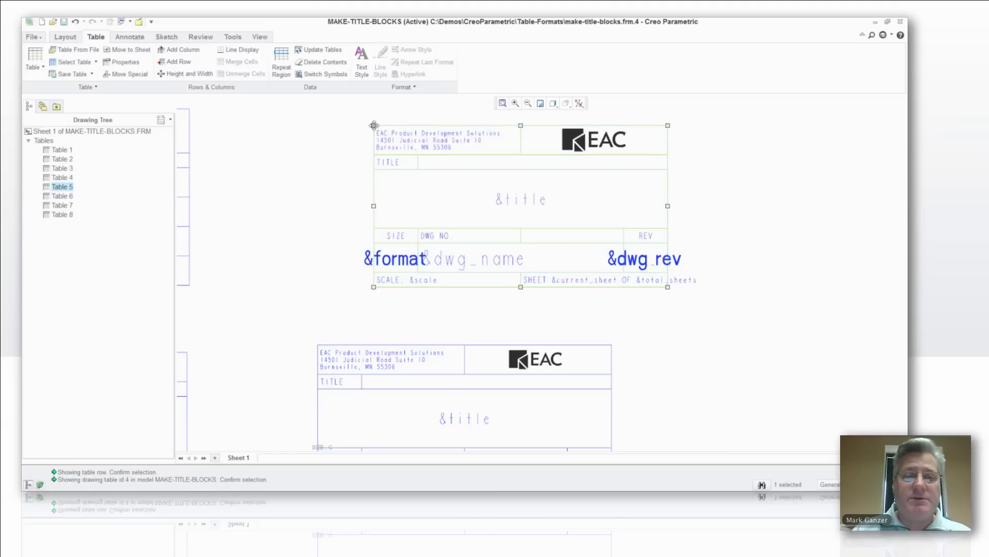
{"action": "key", "text": "ctrl+z"}
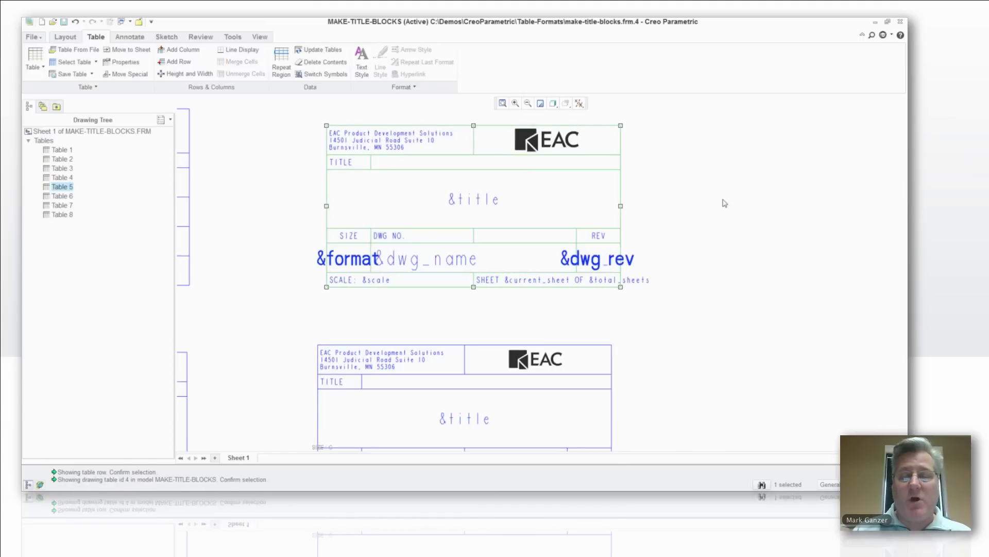
{"action": "left_click", "coordinate": [724, 175]}
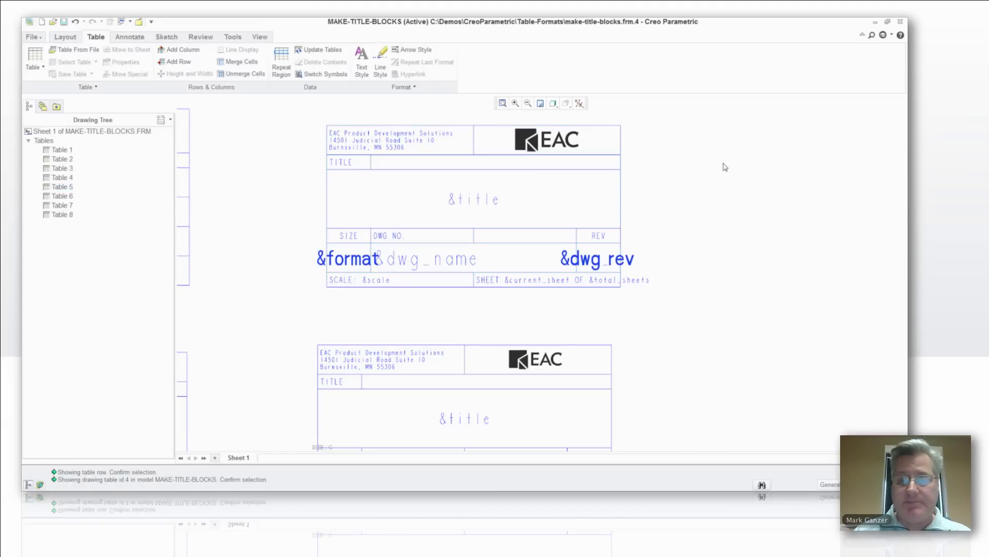
In the title block directly below, blank the divider after the TITLE label and the line segments separating that row from the &title cell.
{"action": "scroll", "coordinate": [725, 167], "scroll_direction": "down", "scroll_amount": 1}
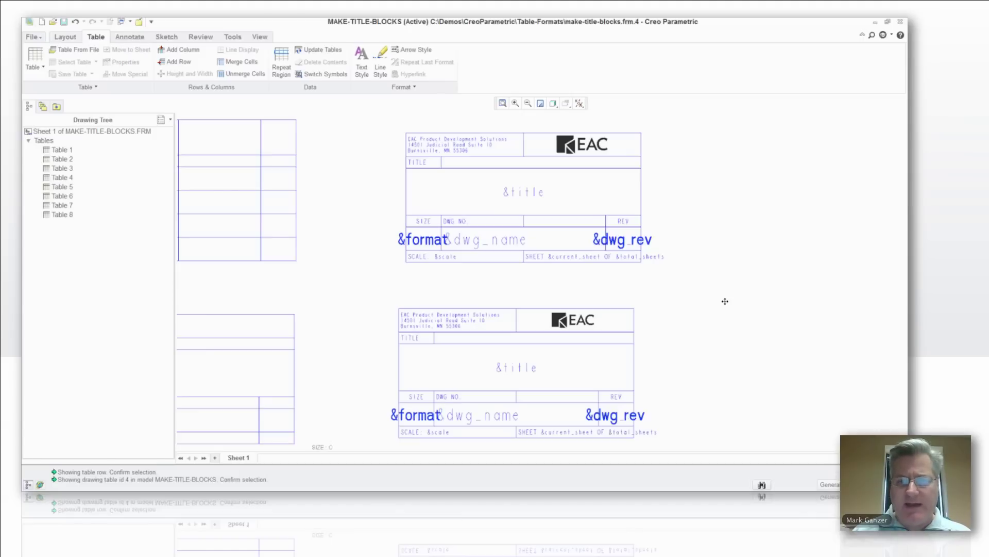
{"action": "mouse_move", "coordinate": [709, 240]}
{"action": "middle_mouse_down"}
{"action": "mouse_move", "coordinate": [705, 306]}
{"action": "mouse_move", "coordinate": [716, 198]}
{"action": "middle_mouse_up"}
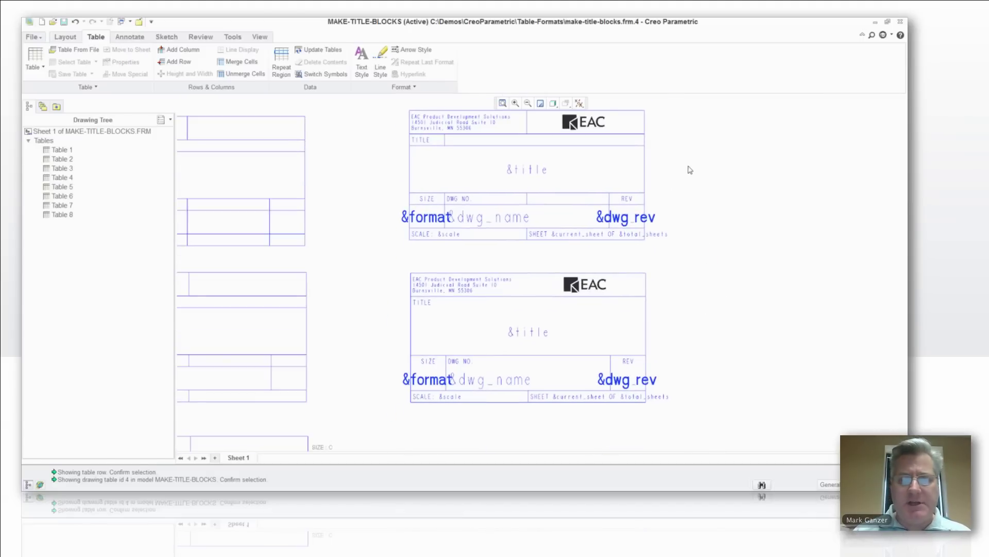
{"action": "scroll", "coordinate": [695, 156], "scroll_direction": "up", "scroll_amount": 2}
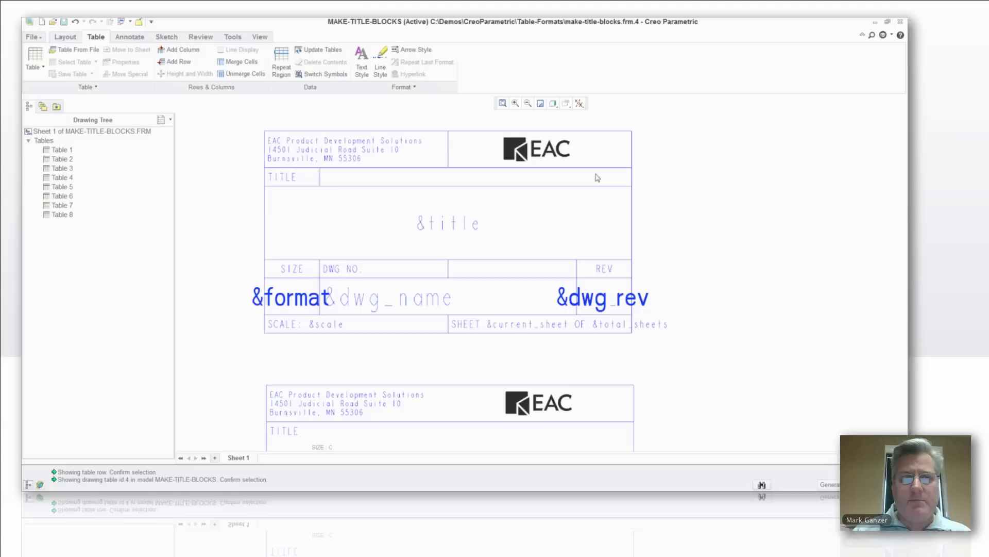
{"action": "right_click", "coordinate": [287, 142]}
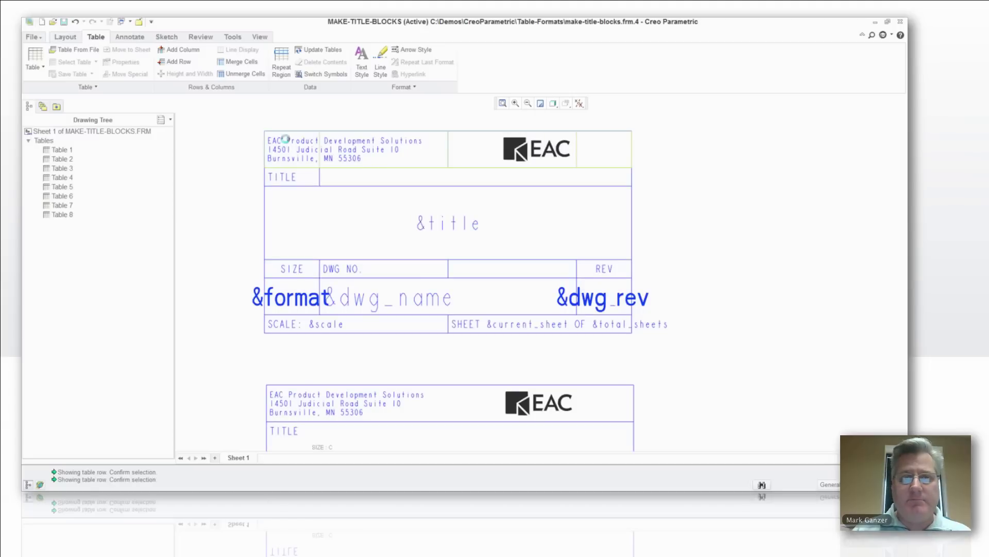
{"action": "right_click", "coordinate": [287, 142]}
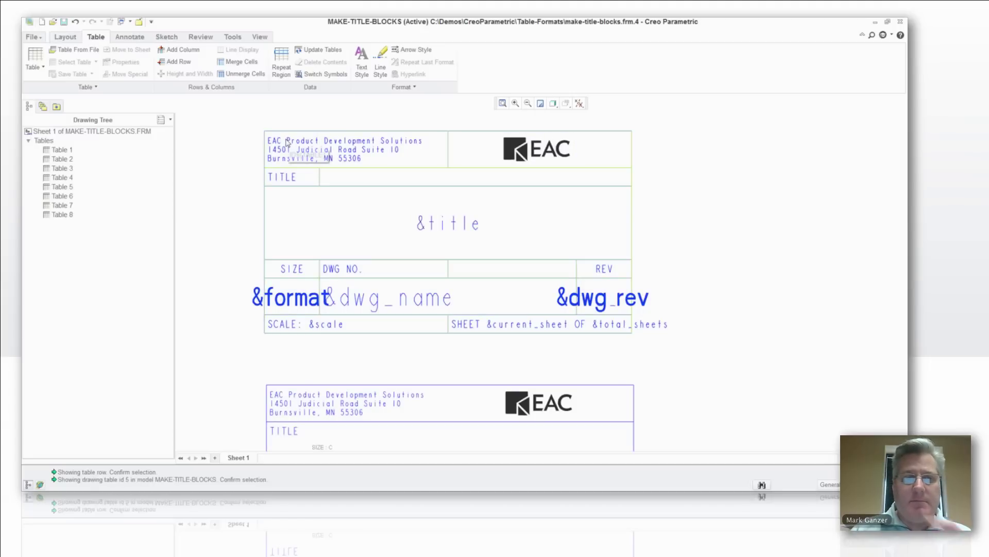
{"action": "left_click", "coordinate": [287, 142]}
{"action": "right_click", "coordinate": [231, 144]}
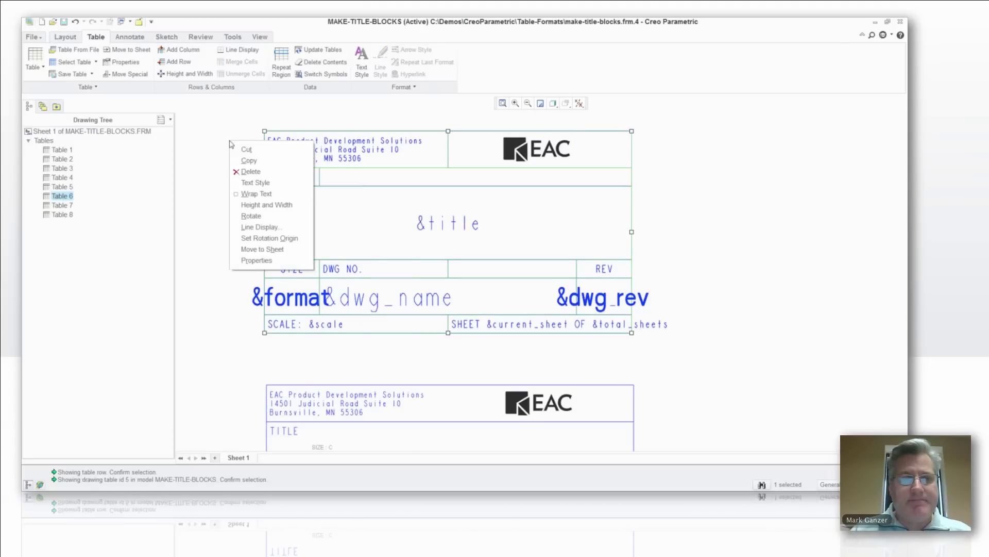
{"action": "left_click", "coordinate": [249, 227]}
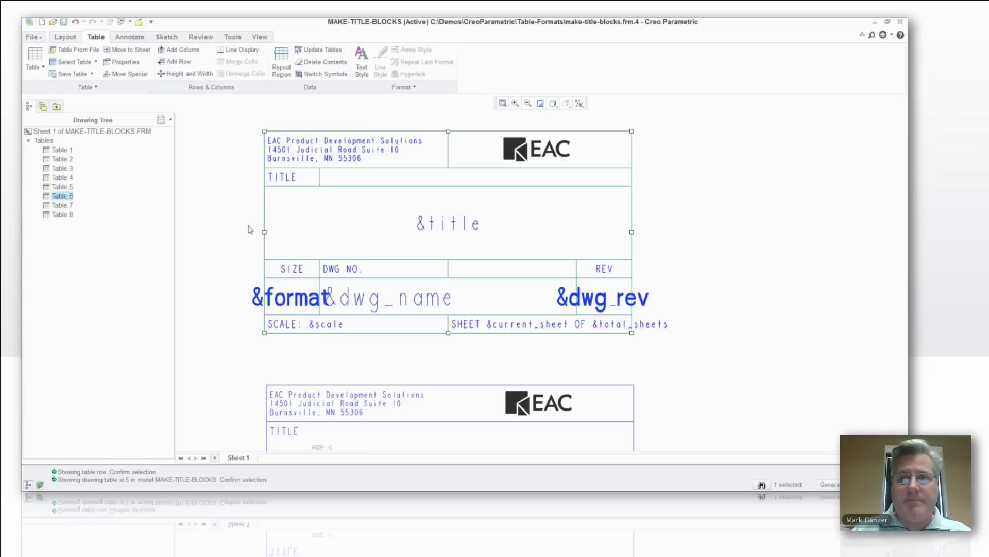
{"action": "left_click", "coordinate": [308, 186]}
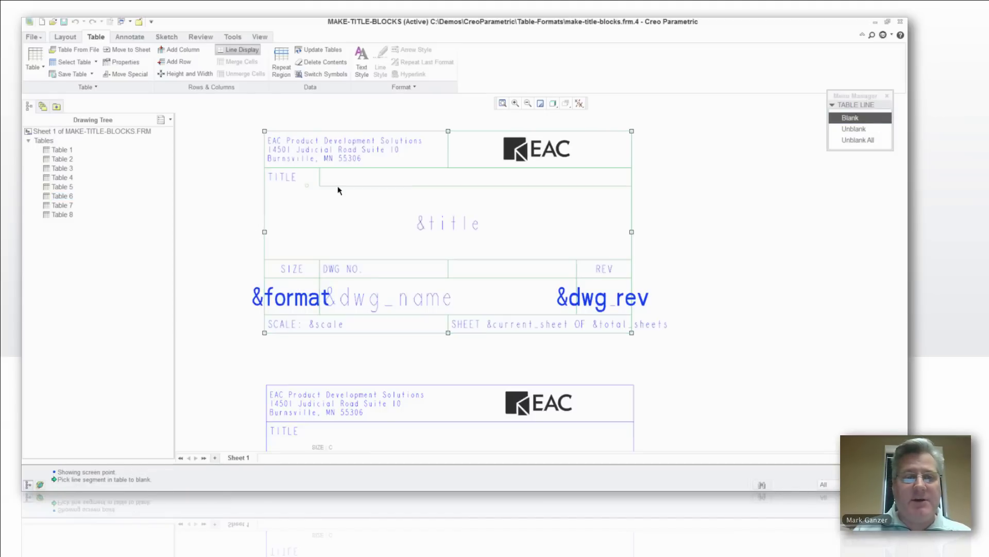
{"action": "left_click", "coordinate": [338, 187]}
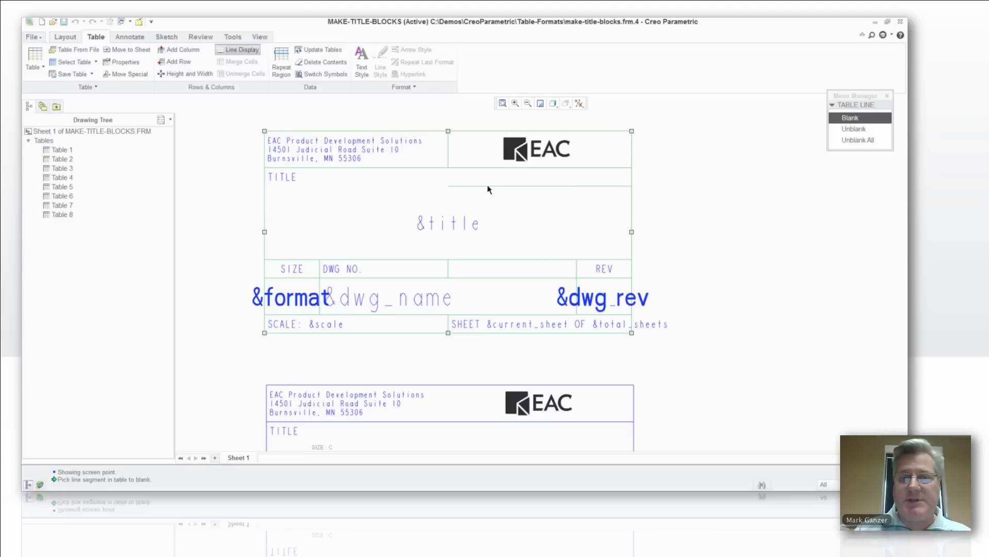
{"action": "left_click", "coordinate": [622, 186]}
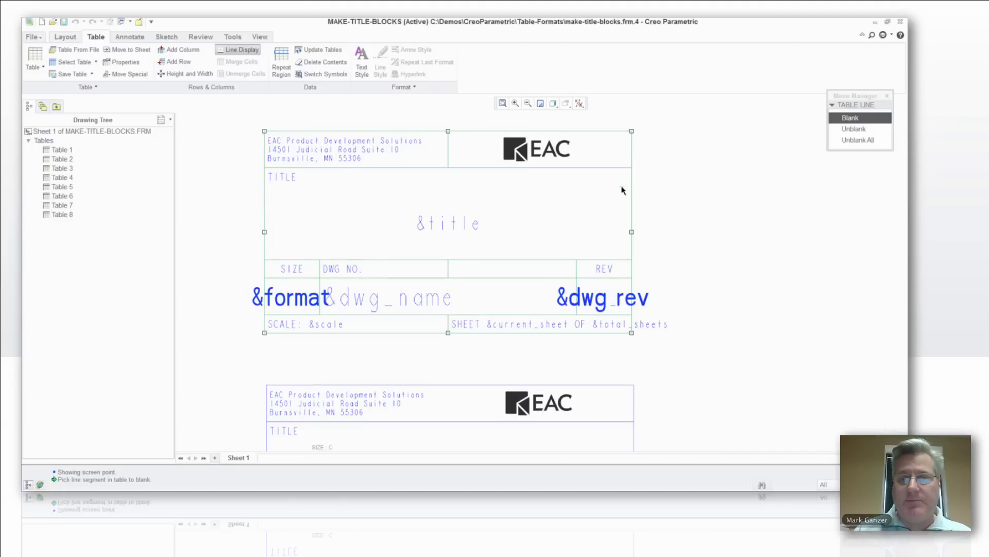
Blank the line segments beneath the SIZE, DWG NO. and REV labels and the short divider to the right of DWG NO.
{"action": "left_click", "coordinate": [301, 278]}
{"action": "left_click", "coordinate": [371, 277]}
{"action": "left_click", "coordinate": [448, 269]}
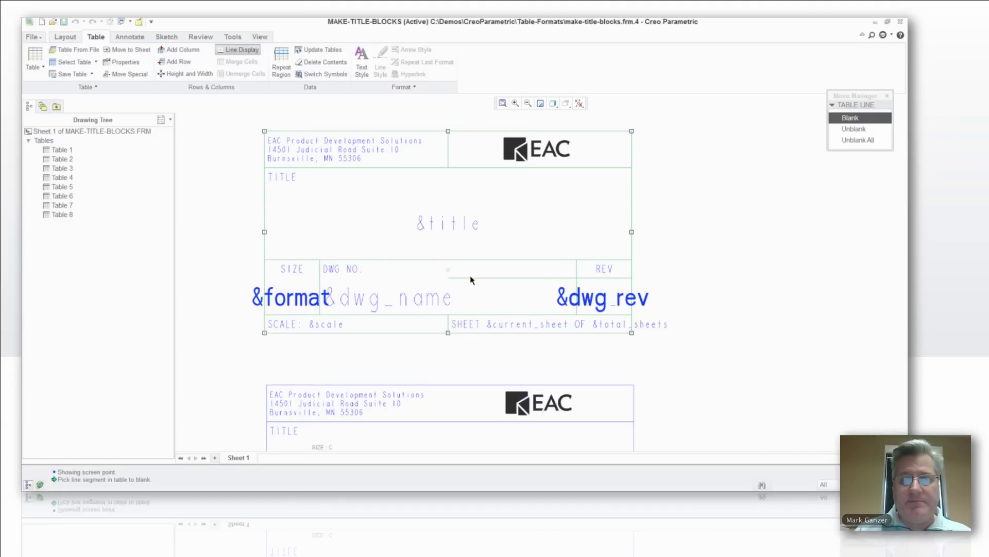
{"action": "left_click", "coordinate": [496, 277]}
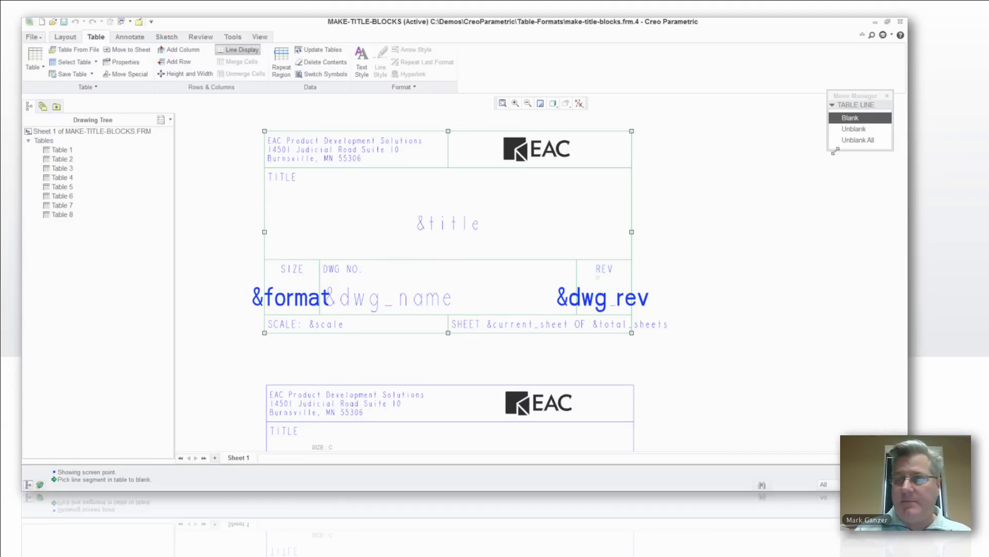
{"action": "left_click", "coordinate": [178, 49]}
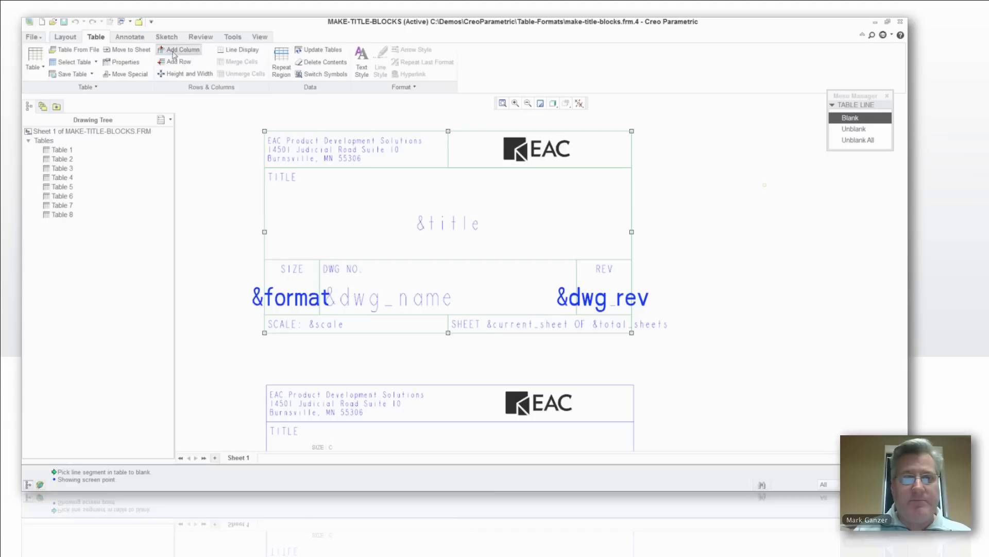
{"action": "left_click", "coordinate": [208, 163]}
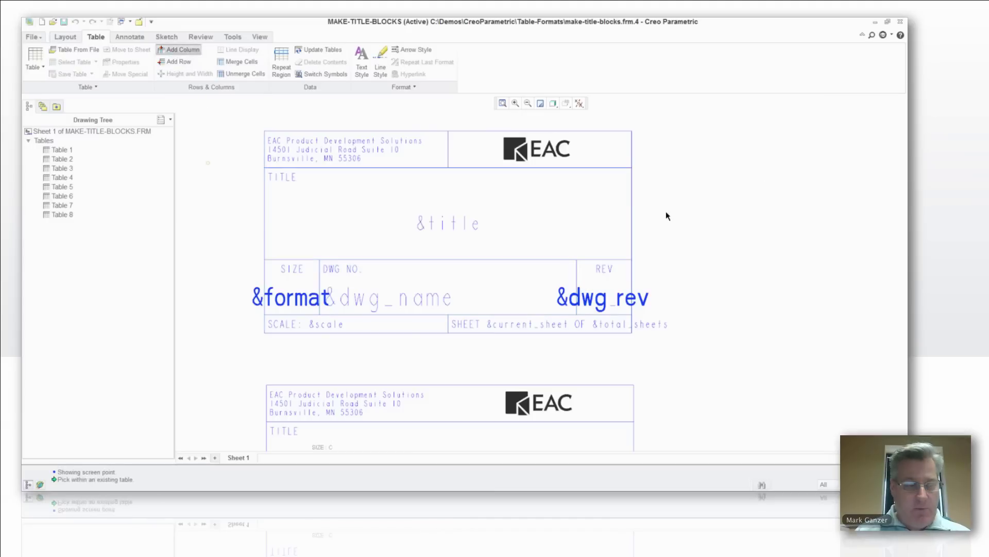
{"action": "middle_click_drag", "start_coordinate": [688, 335], "coordinate": [696, 140]}
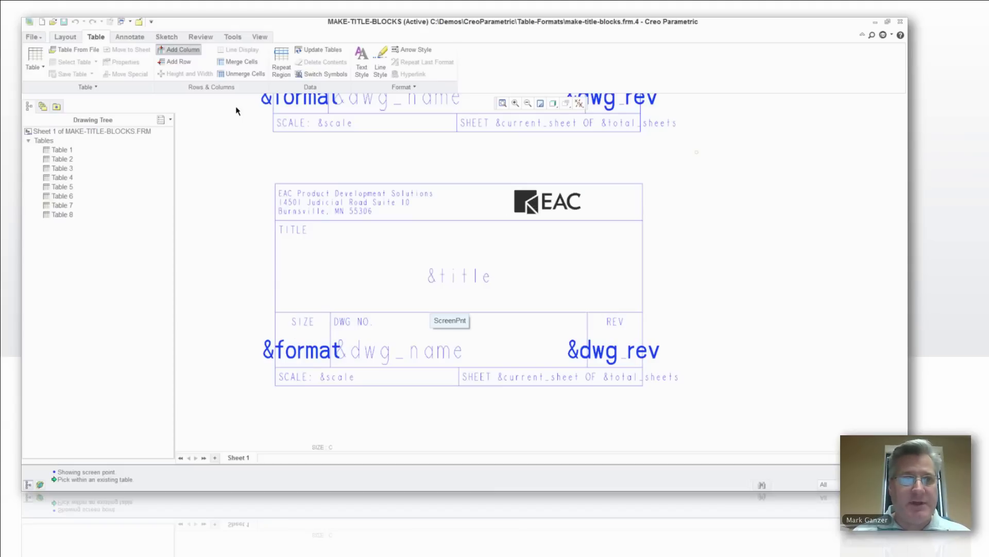
Open the format file c-tblock-format.frm from the Table-Formats folder and look over its title block.
{"action": "left_click", "coordinate": [122, 22]}
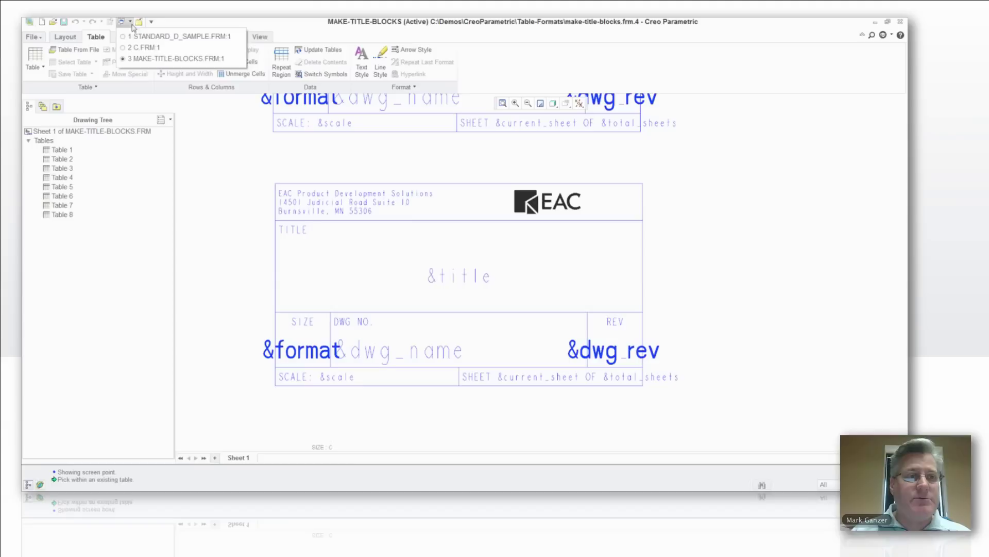
{"action": "left_click", "coordinate": [137, 58]}
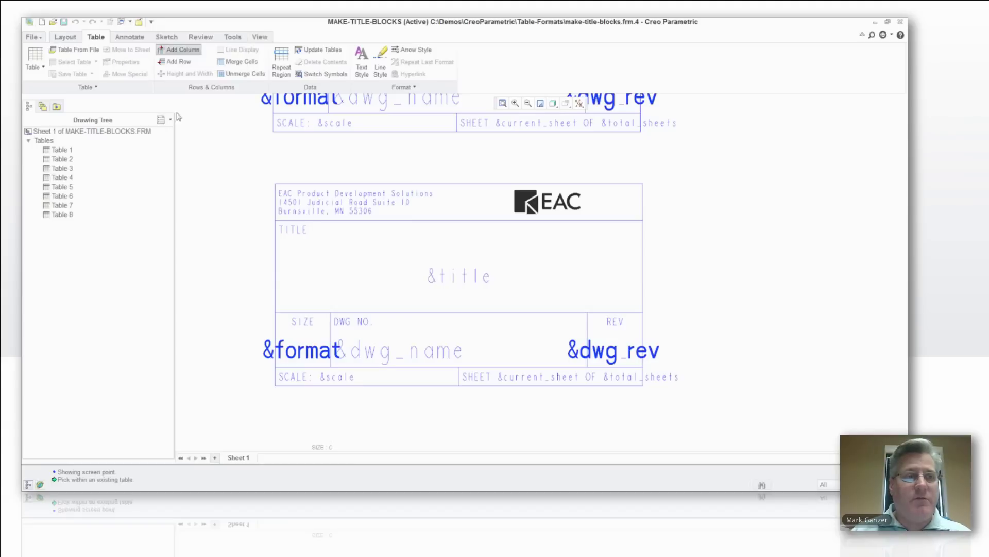
{"action": "left_click", "coordinate": [53, 22]}
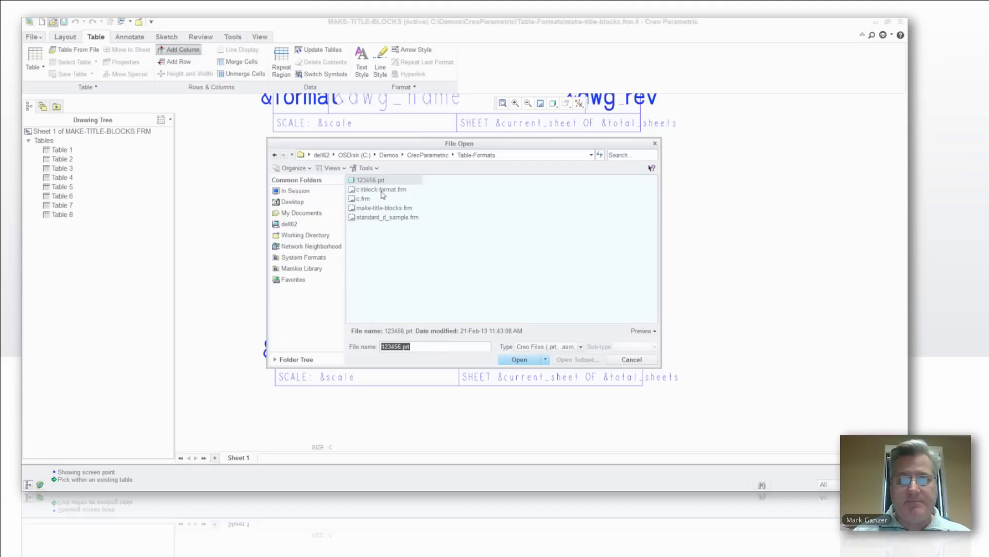
{"action": "left_click", "coordinate": [381, 189]}
{"action": "left_click", "coordinate": [519, 360]}
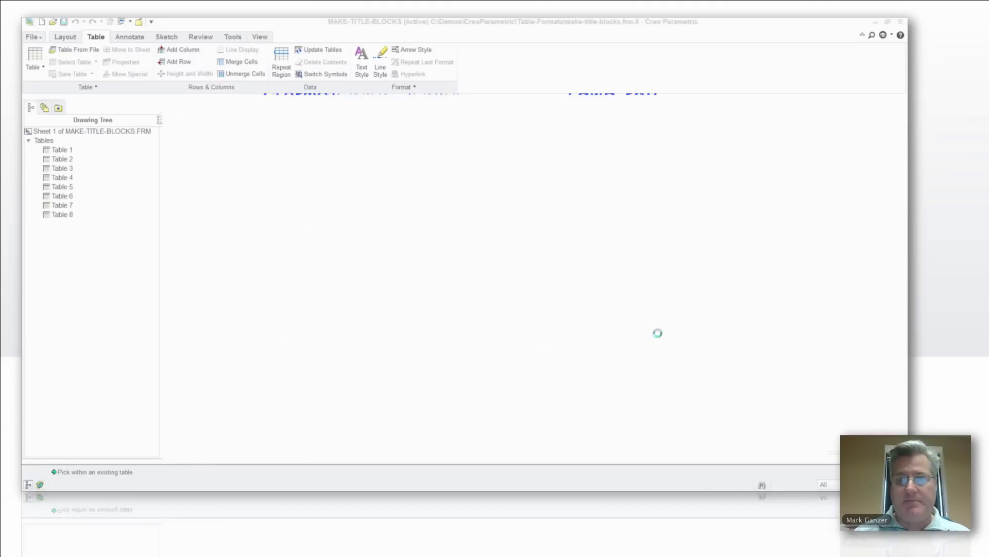
{"action": "scroll", "coordinate": [729, 405], "scroll_direction": "down", "scroll_amount": 5}
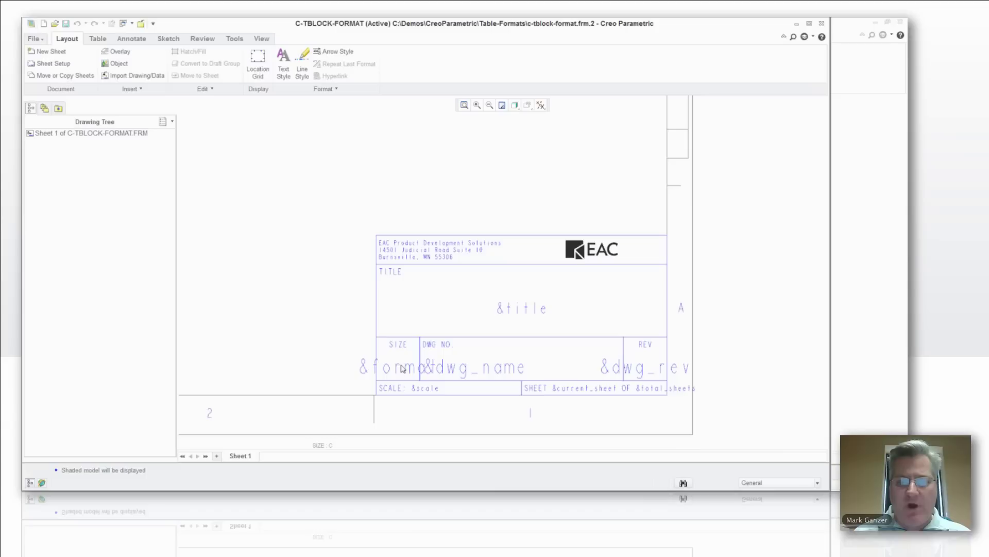
{"action": "scroll", "coordinate": [549, 357], "scroll_direction": "up", "scroll_amount": 3}
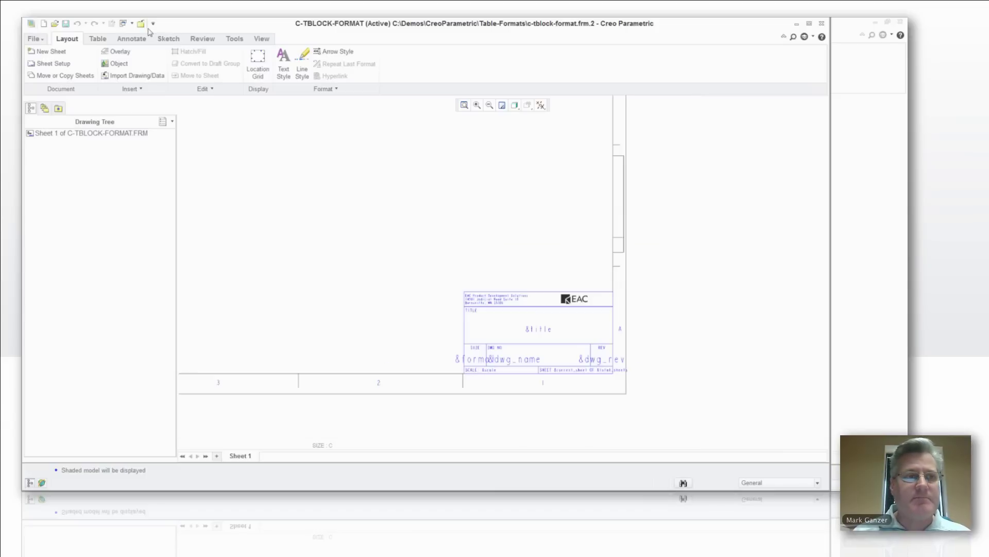
Start a new drawing file named new-drawing without the default template.
{"action": "left_click", "coordinate": [44, 23]}
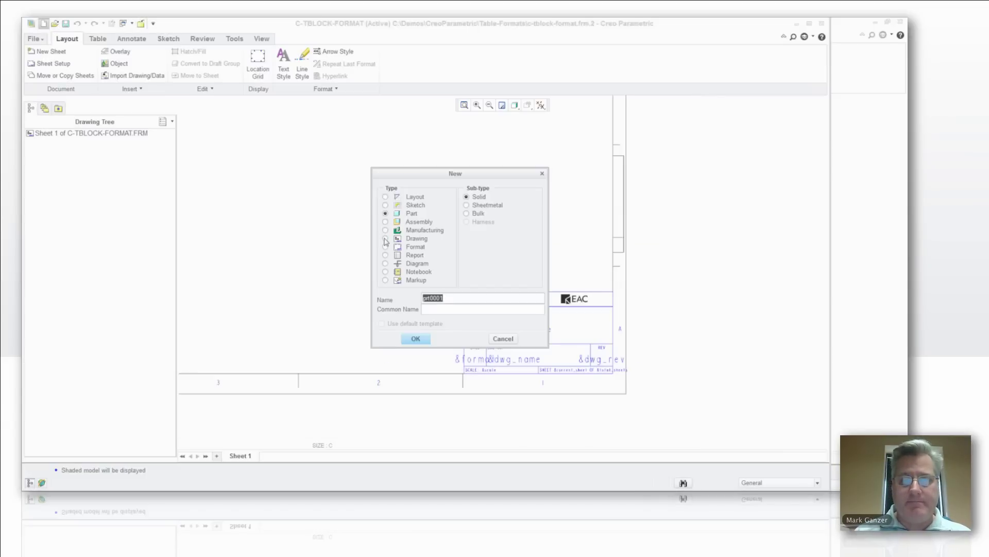
{"action": "left_click", "coordinate": [386, 239]}
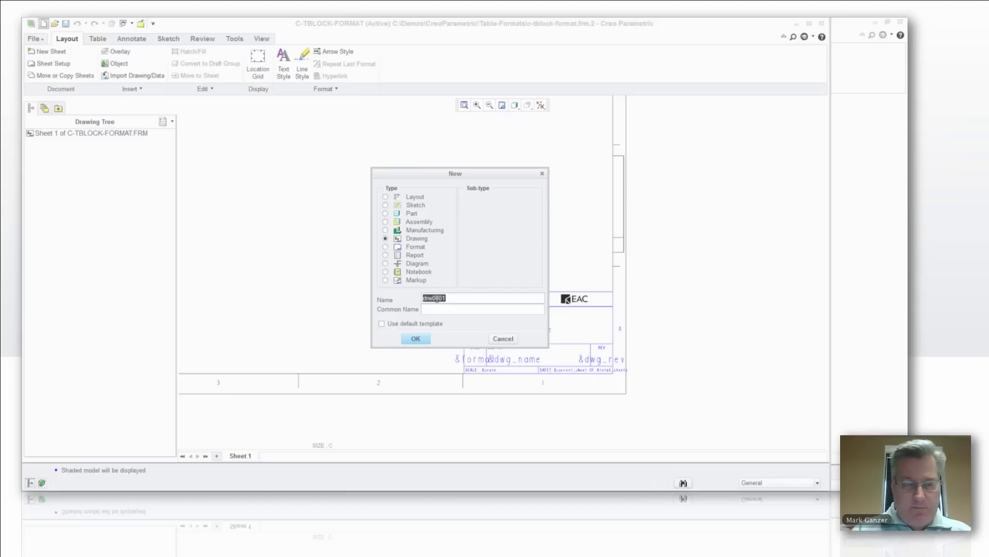
{"action": "type", "text": "new-drawing"}
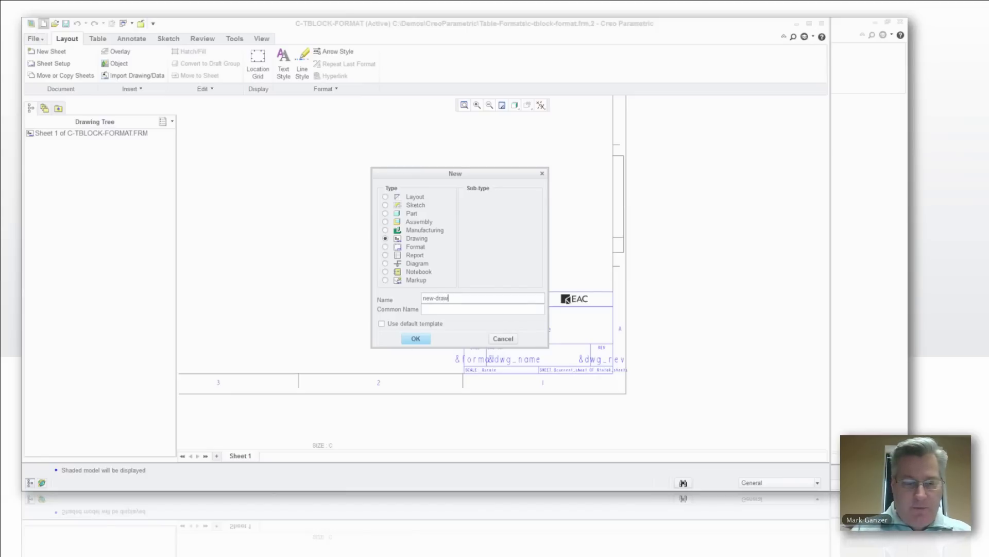
{"action": "left_click", "coordinate": [416, 339]}
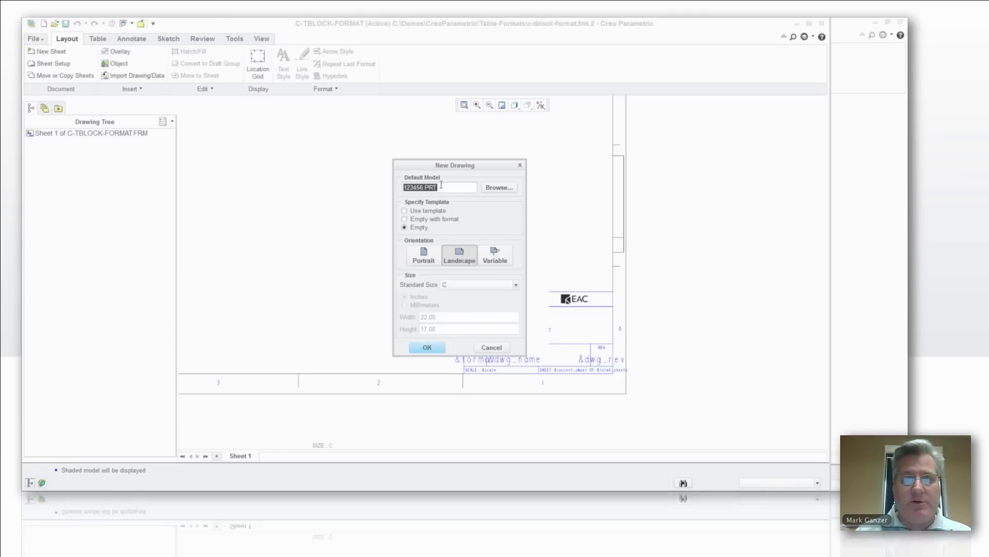
Create the drawing as Empty with format, using c-tblock-format.frm from the working directory, and check its title block.
{"action": "left_click", "coordinate": [404, 219]}
{"action": "left_click", "coordinate": [504, 251]}
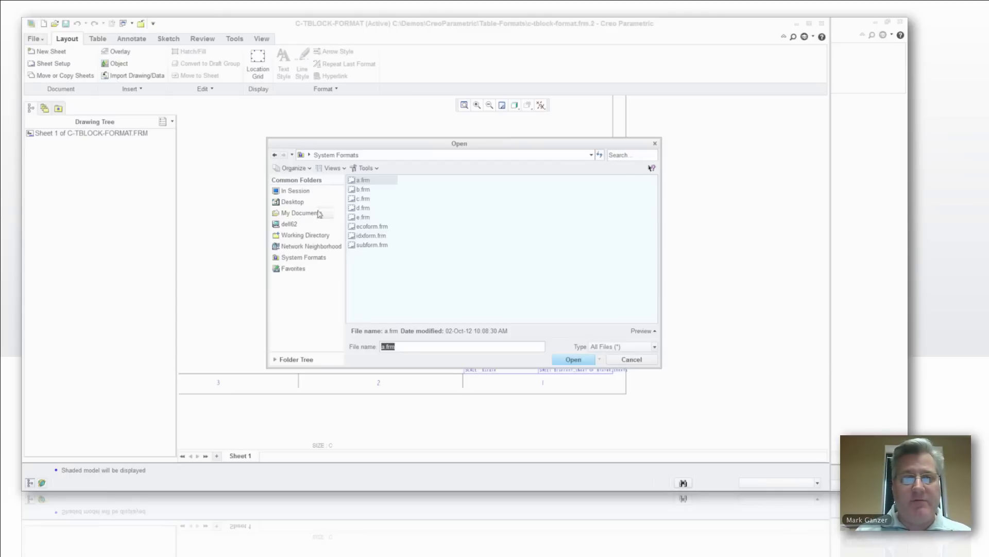
{"action": "left_click", "coordinate": [308, 236]}
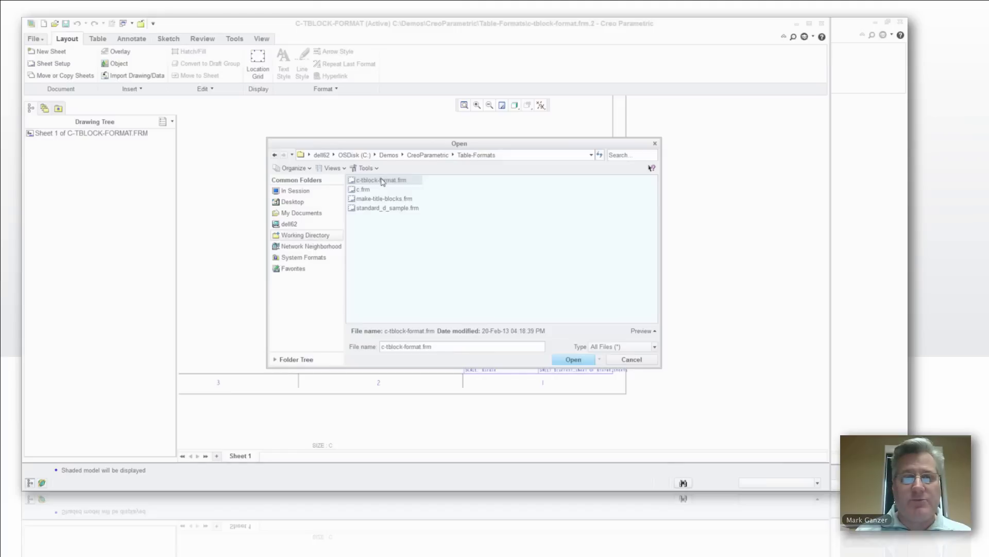
{"action": "left_click", "coordinate": [573, 360]}
{"action": "left_click", "coordinate": [425, 347]}
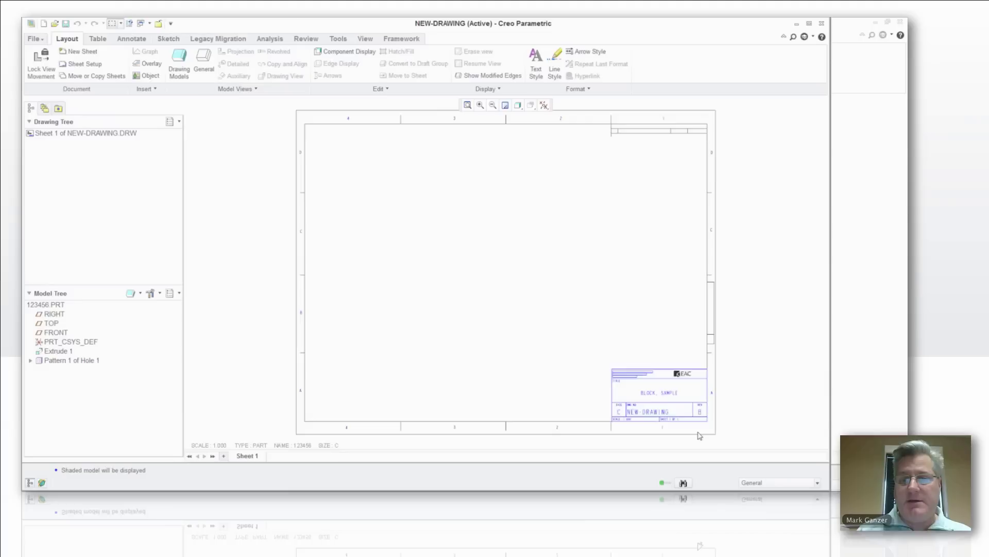
{"action": "scroll", "coordinate": [700, 435], "scroll_direction": "up", "scroll_amount": 6}
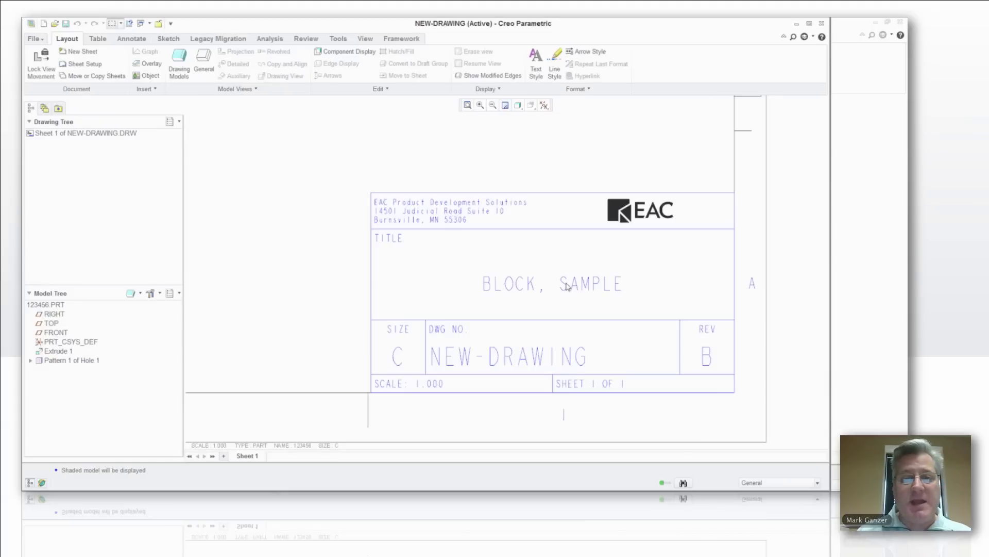